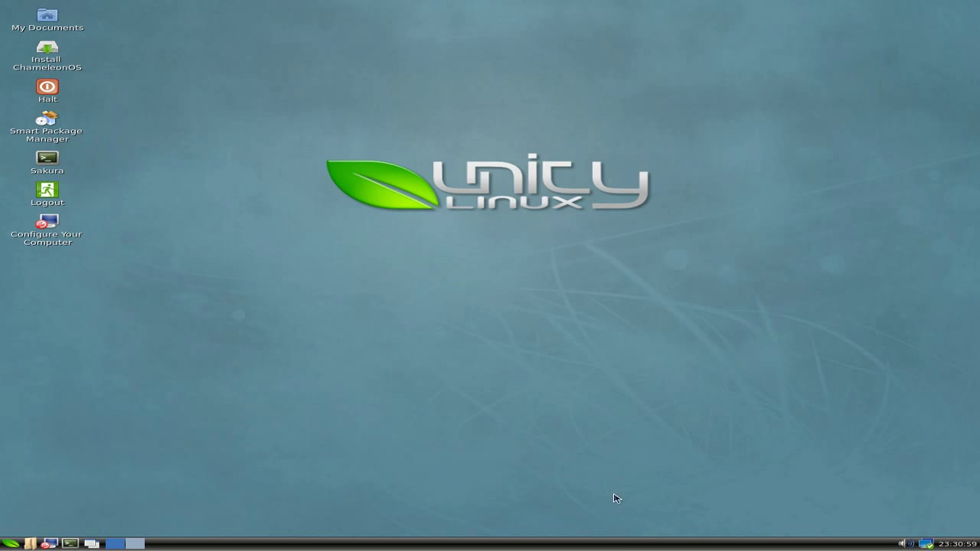
Apply the apple-bite skin with its Horsehead Nebula wallpaper, then dismiss the top panel's menu.
right_click(394, 110)
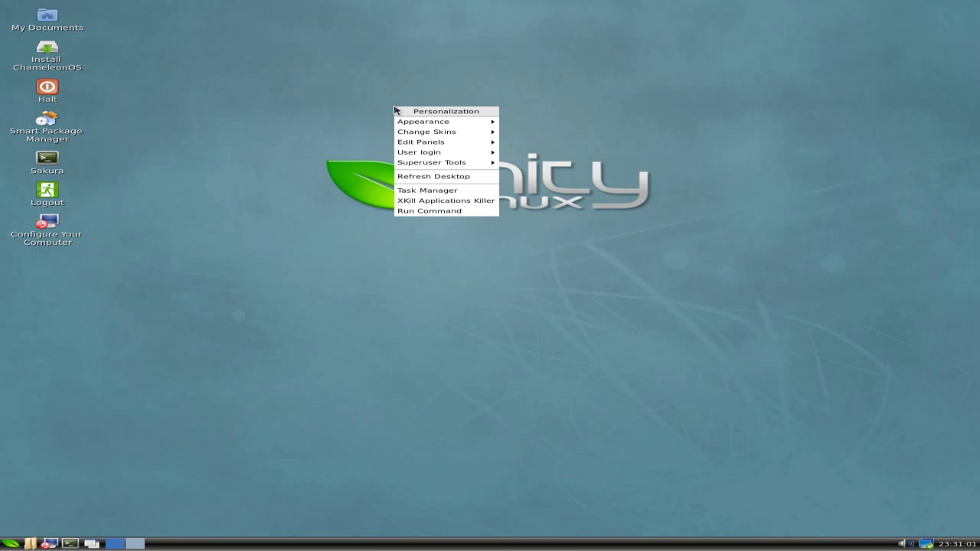
mouse_move(401, 134)
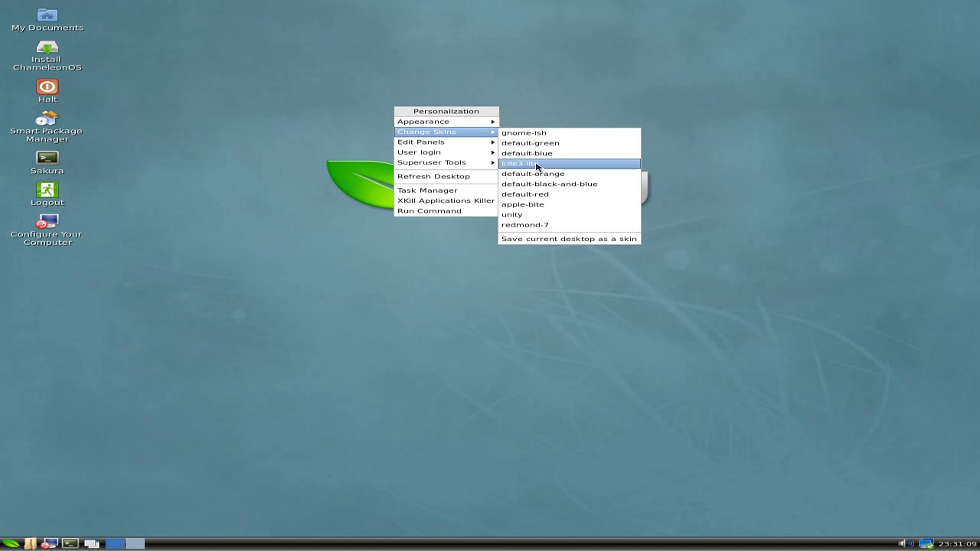
click(538, 204)
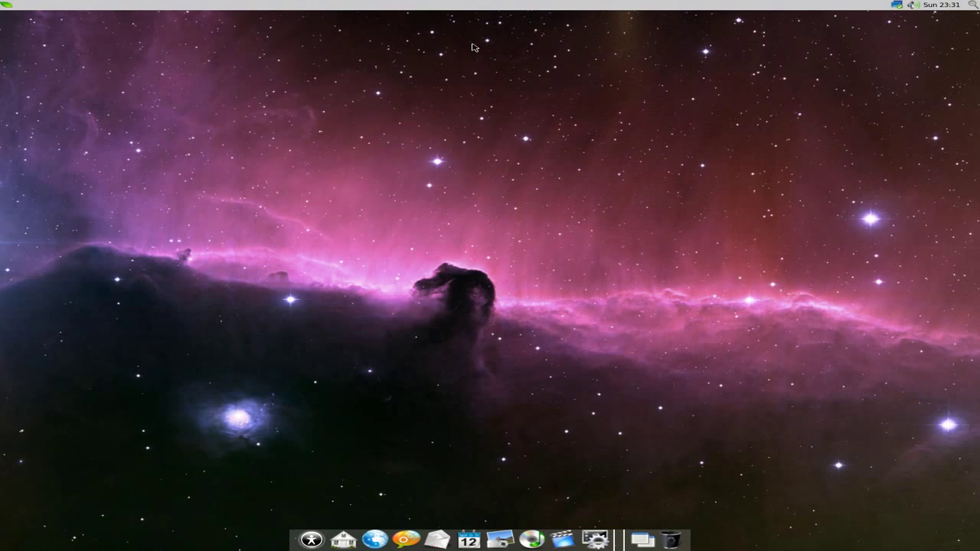
right_click(461, 9)
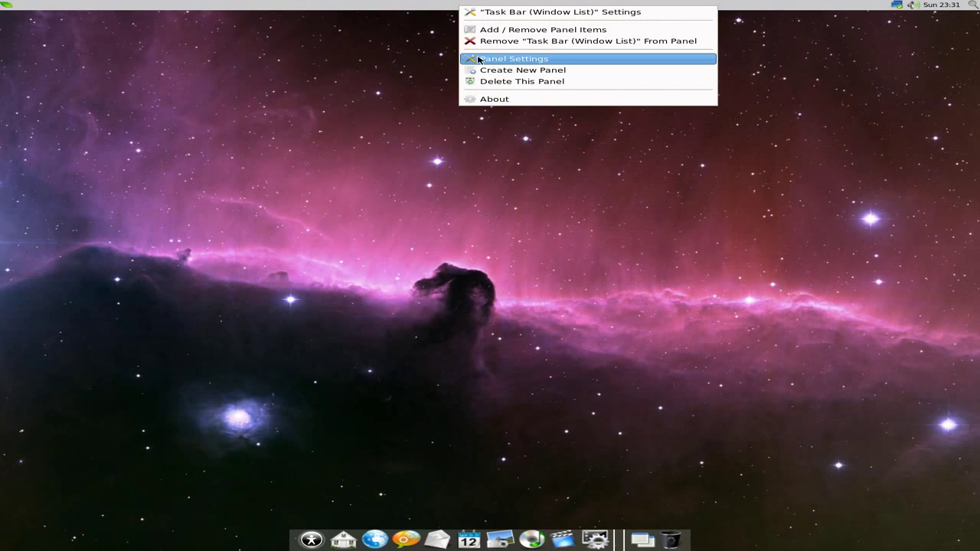
click(357, 135)
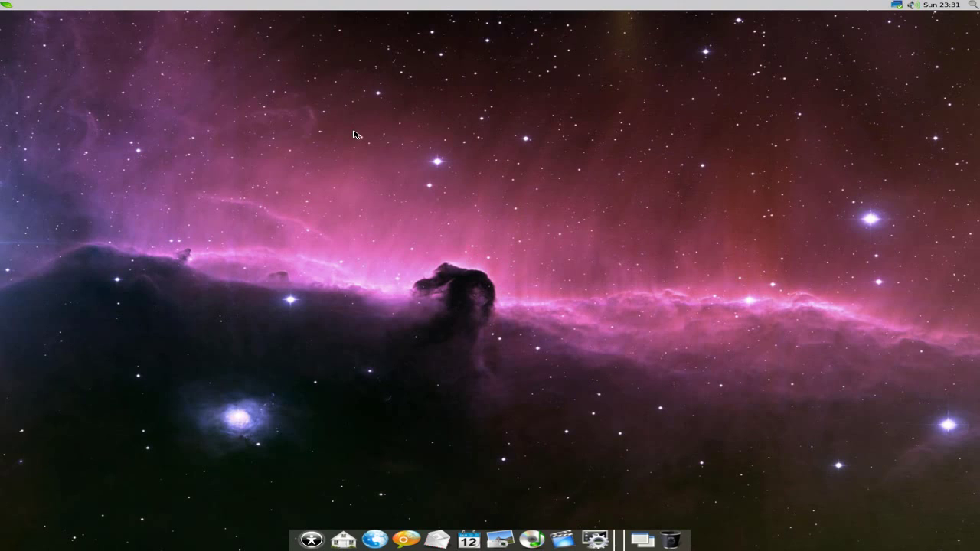
Switch to the kde3-lite skin with teal bubble wallpaper, desktop icons and a bottom taskbar.
right_click(411, 207)
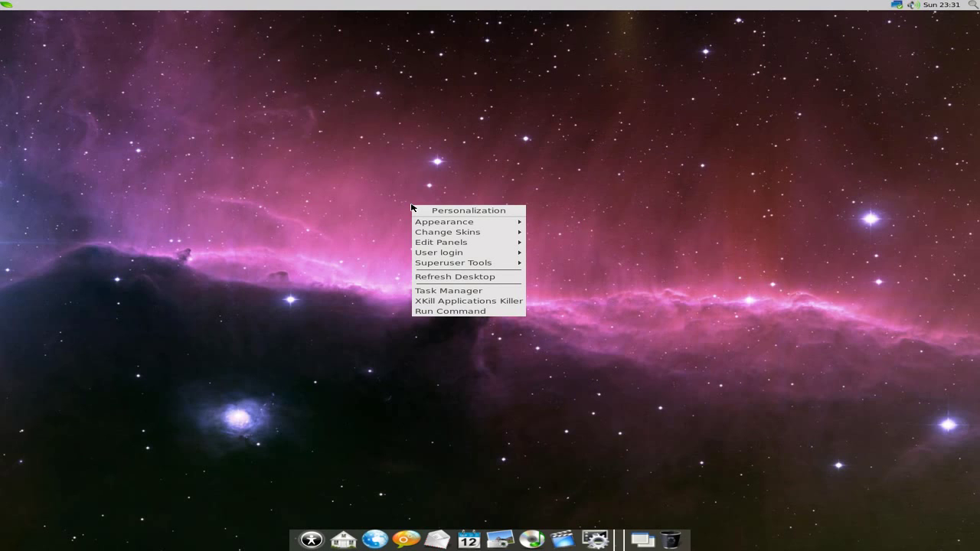
mouse_move(427, 235)
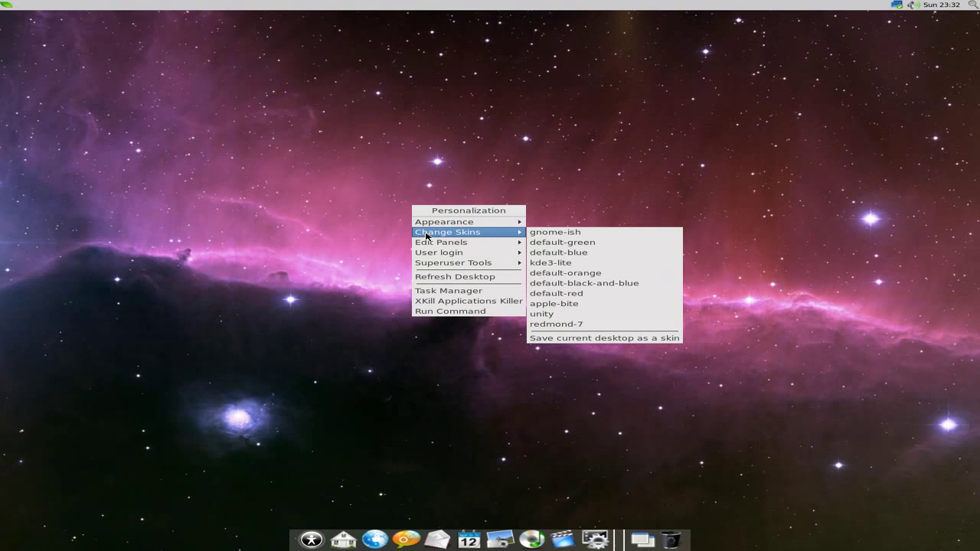
click(563, 265)
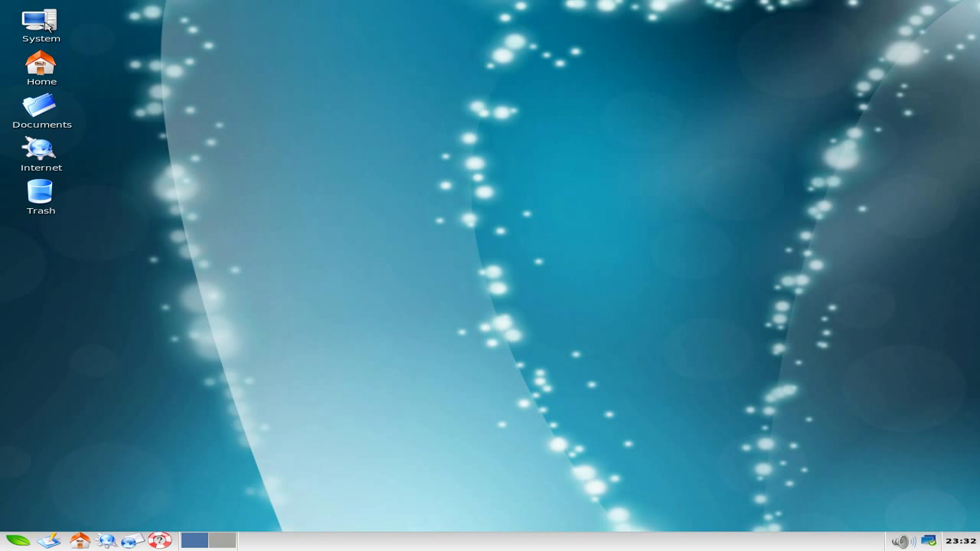
double_click(40, 23)
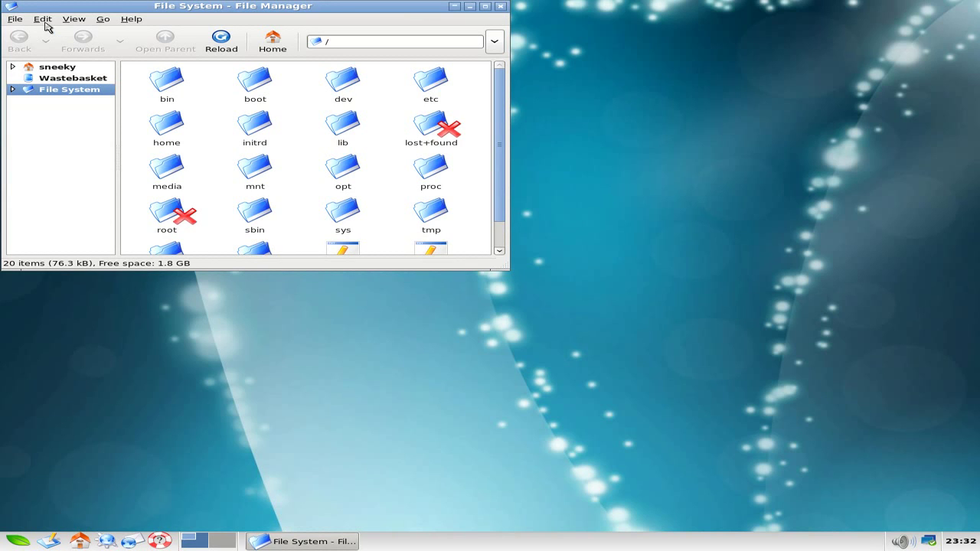
click(69, 68)
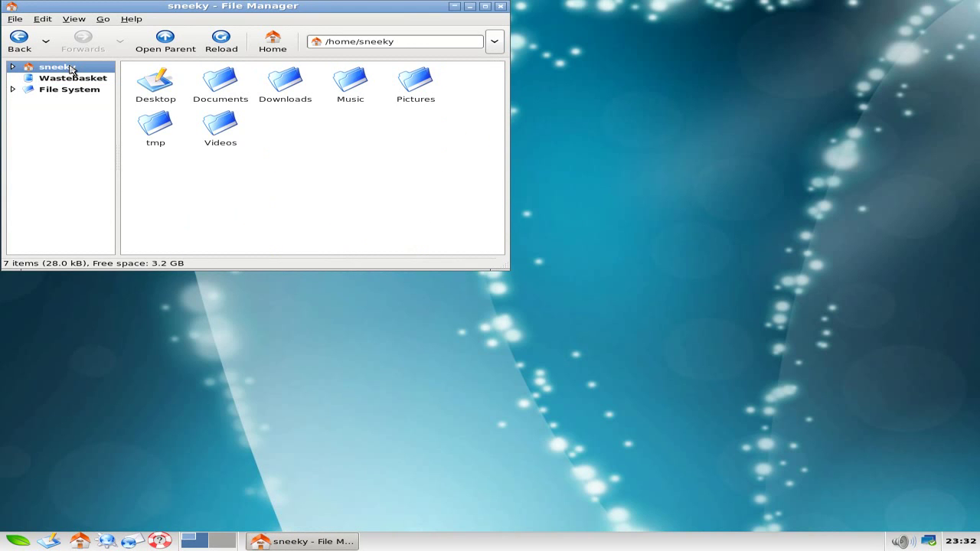
click(65, 79)
click(66, 91)
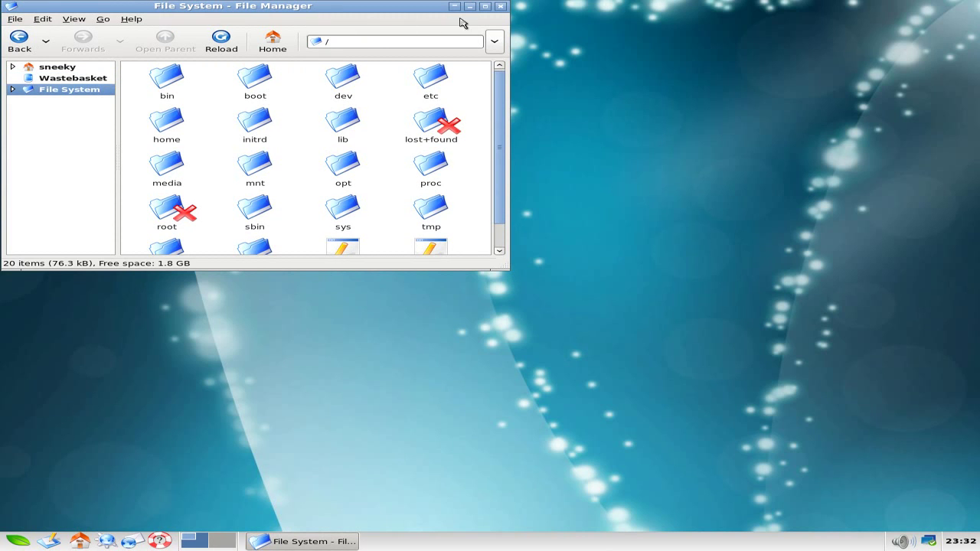
click(501, 7)
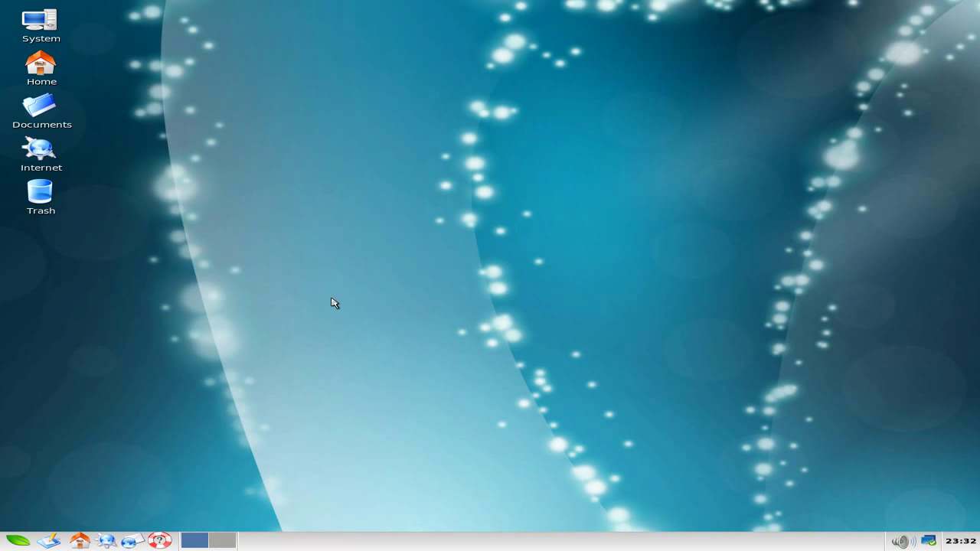
Apply the redmond-7 skin, then browse the Tools submenu of the start menu.
right_click(438, 167)
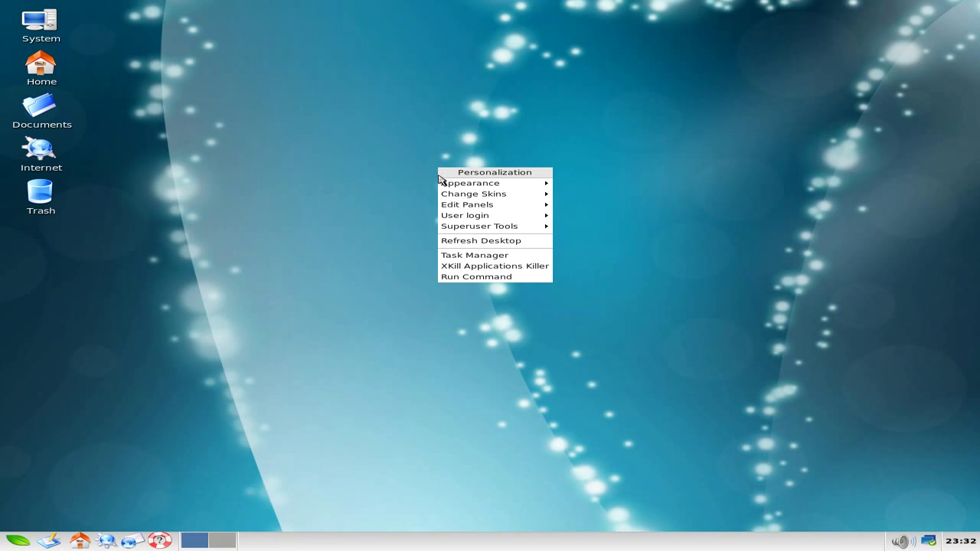
mouse_move(447, 194)
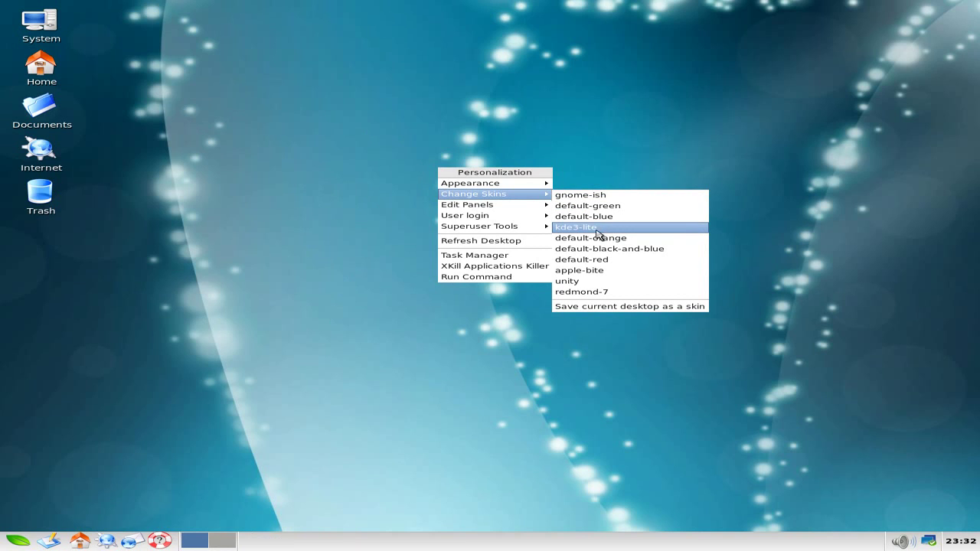
click(593, 293)
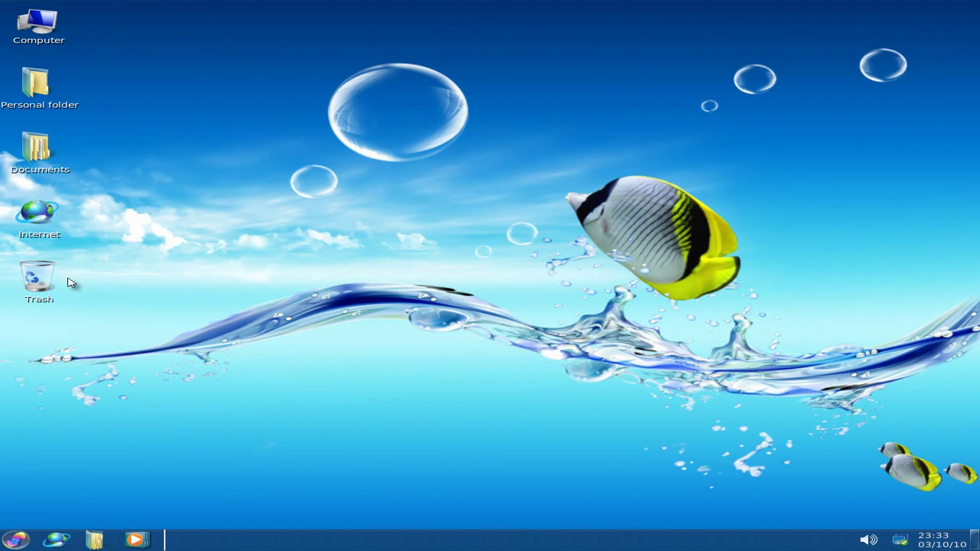
click(16, 541)
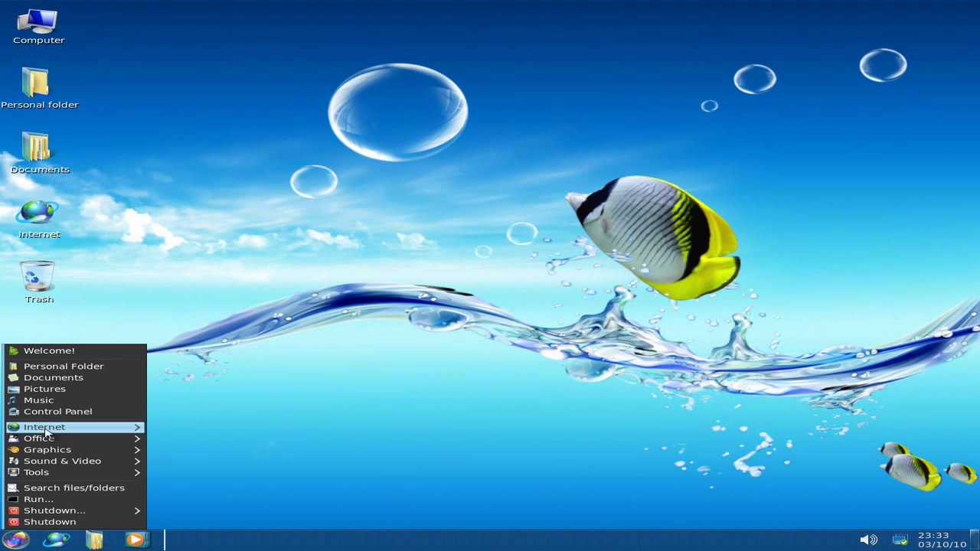
mouse_move(55, 475)
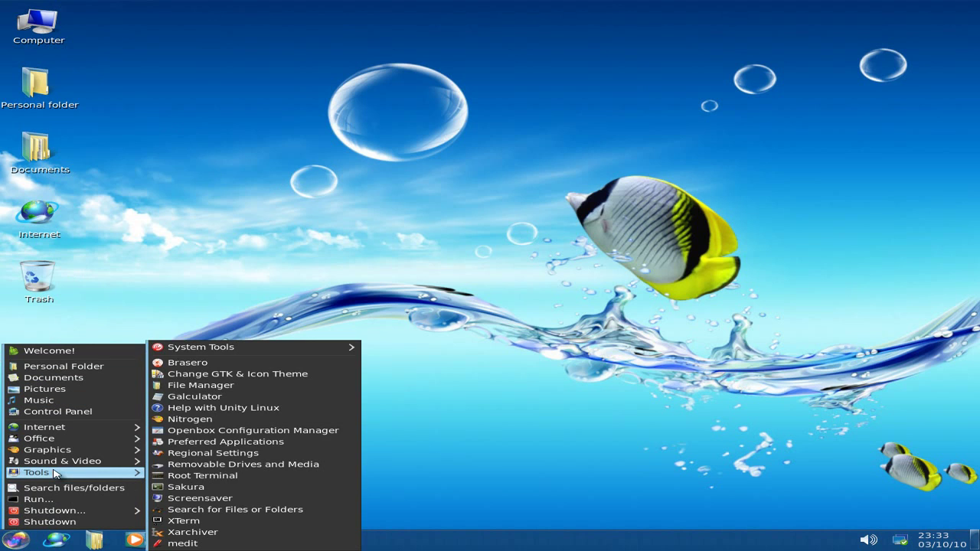
click(334, 310)
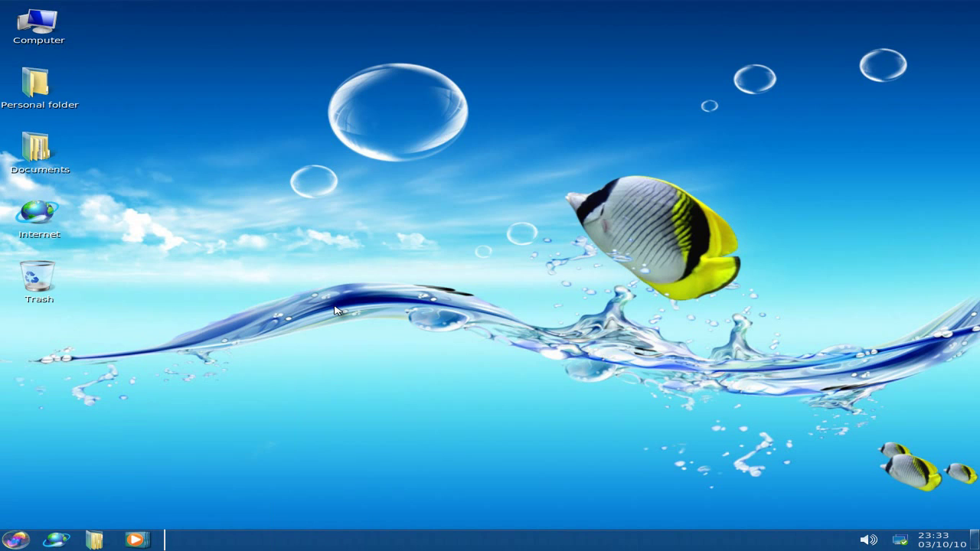
right_click(397, 149)
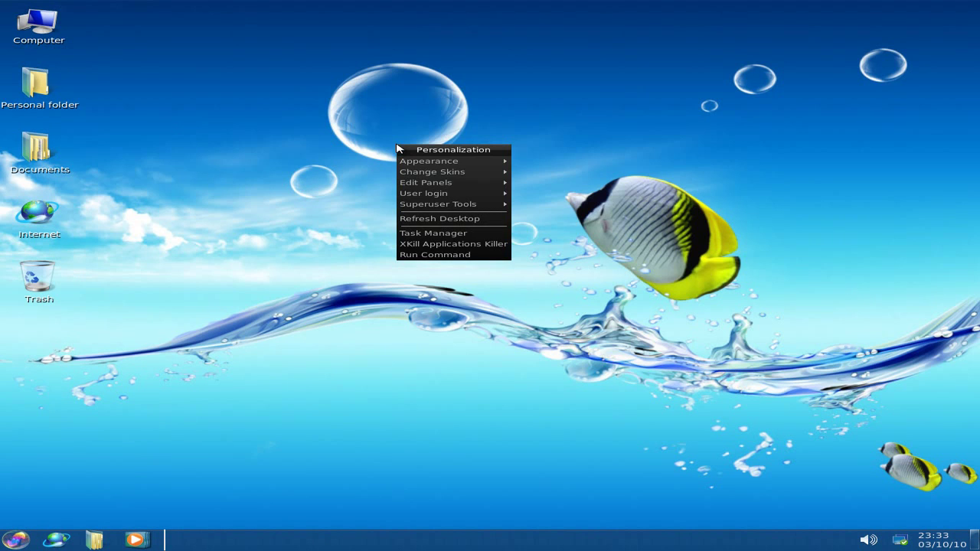
mouse_move(417, 173)
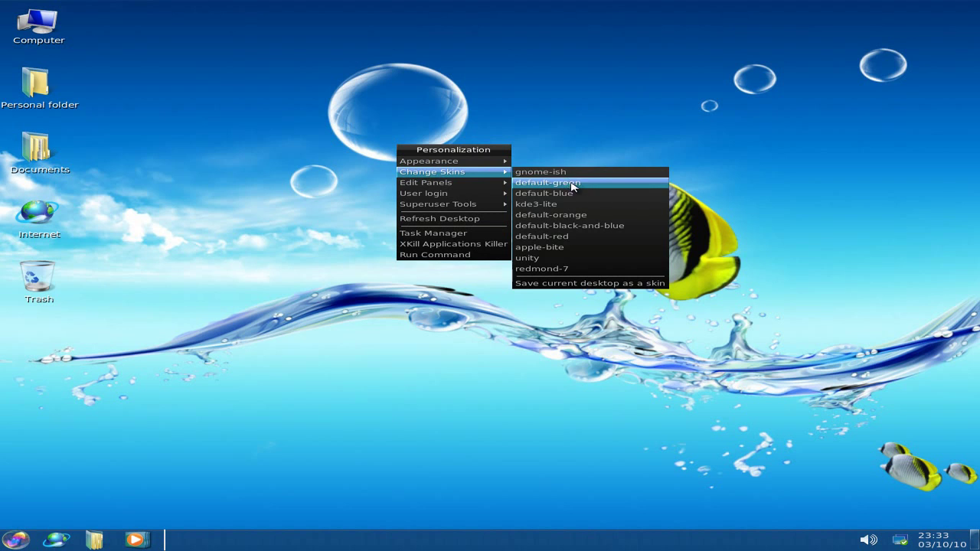
click(570, 232)
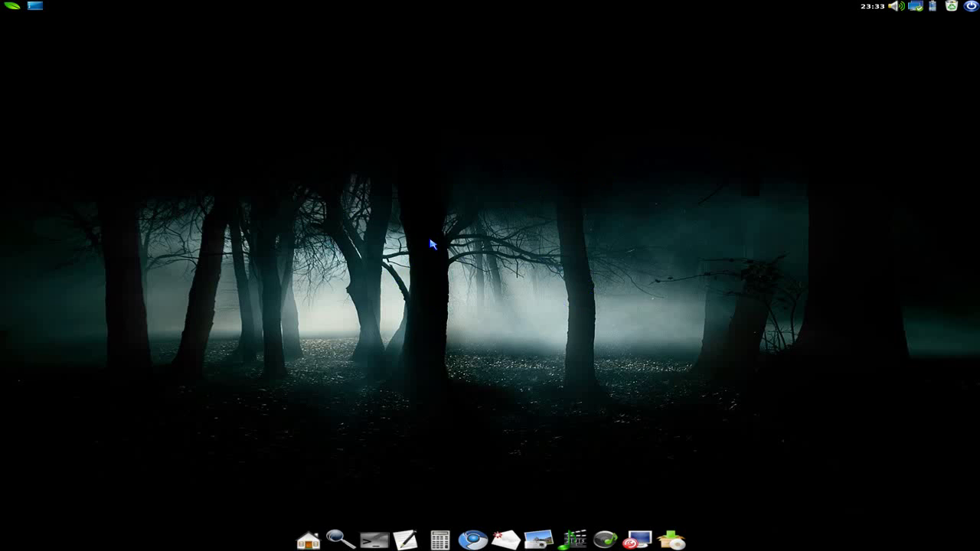
click(14, 8)
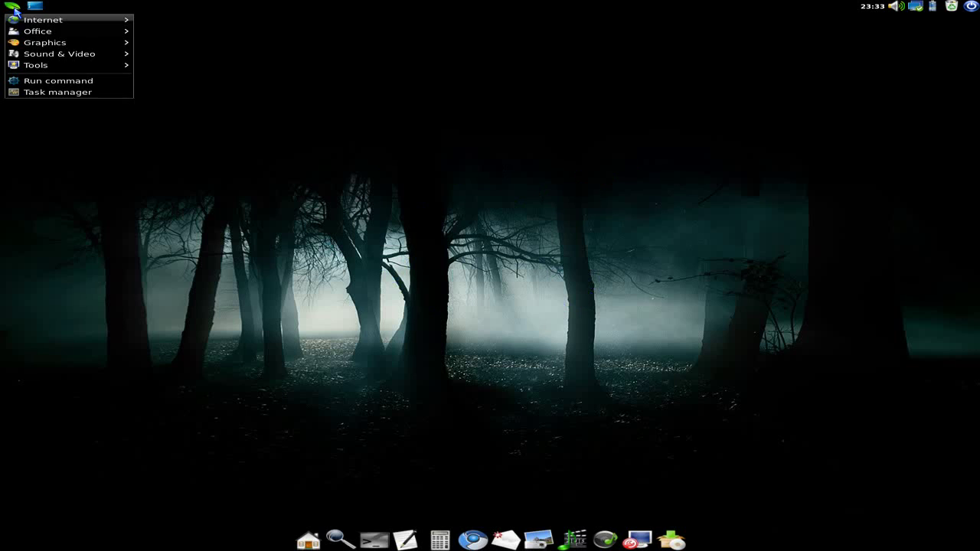
click(259, 77)
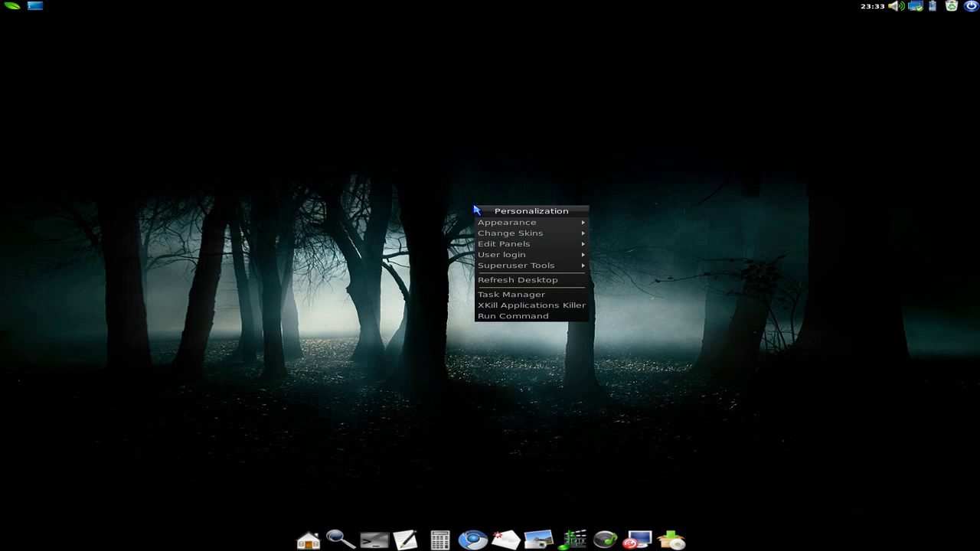
Reapply the apple-bite skin, restoring the Horsehead Nebula wallpaper and bottom dock.
right_click(474, 208)
mouse_move(487, 235)
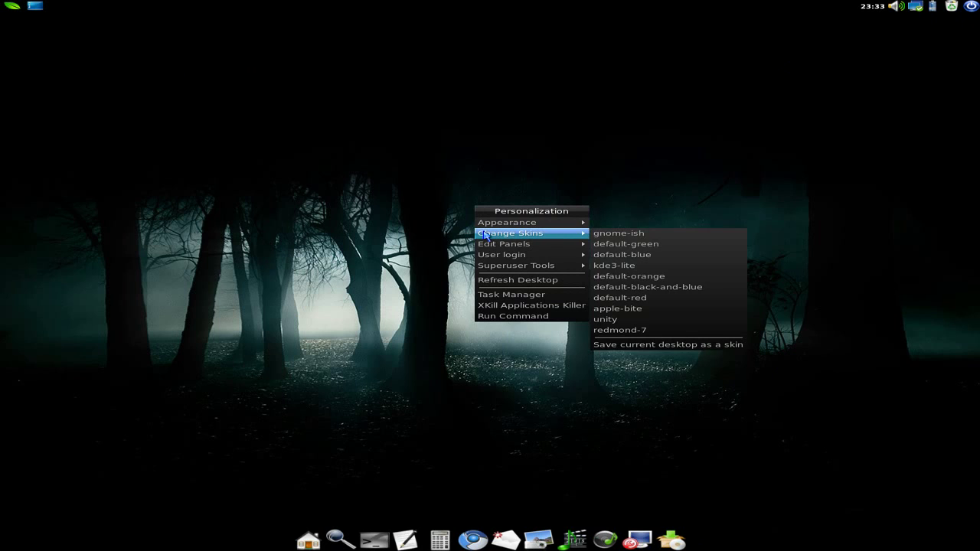
click(635, 309)
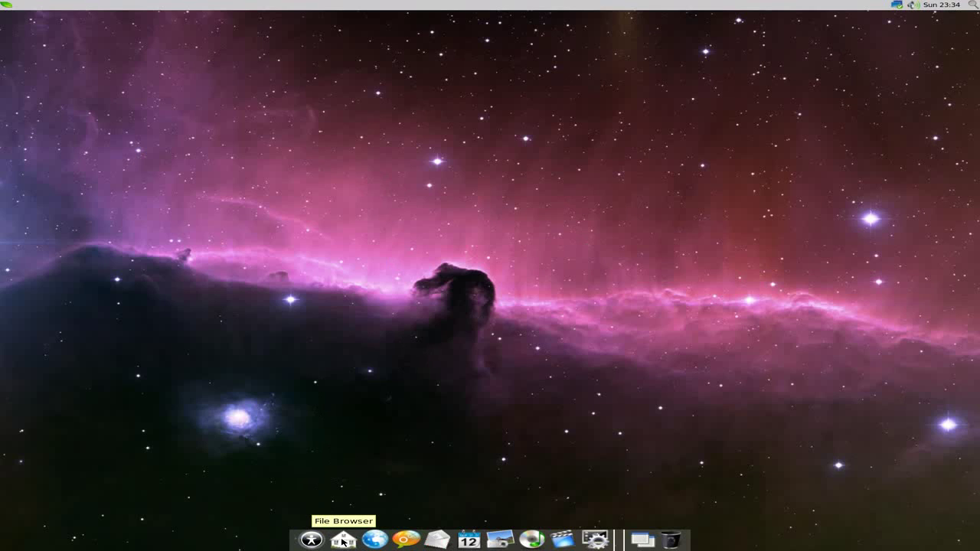
Open the home folder in the file manager, then close it.
click(342, 541)
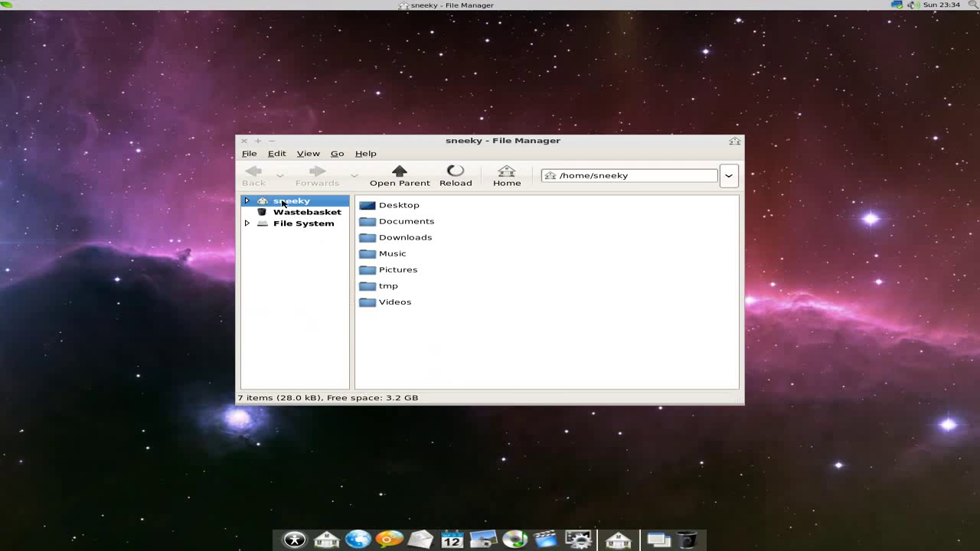
click(245, 142)
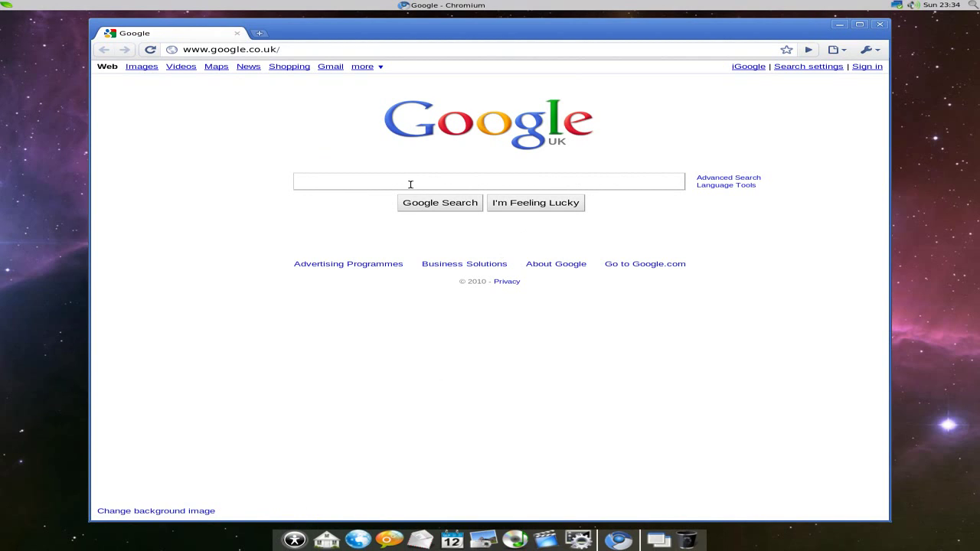
Search Google for 'bbc', open the BBC Homepage and the Nigella's back iPlayer episode, then close Chromium.
text(bbc)
key(Return)
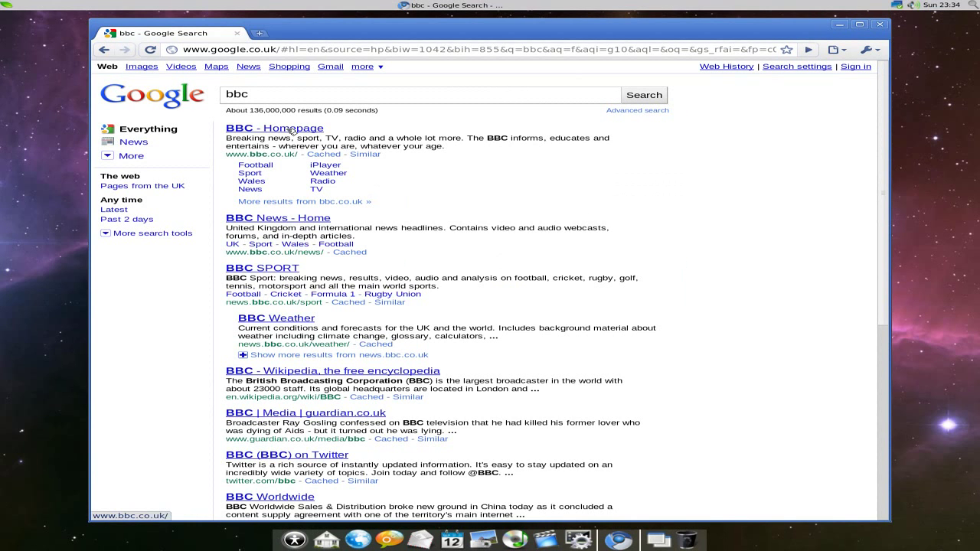
click(292, 131)
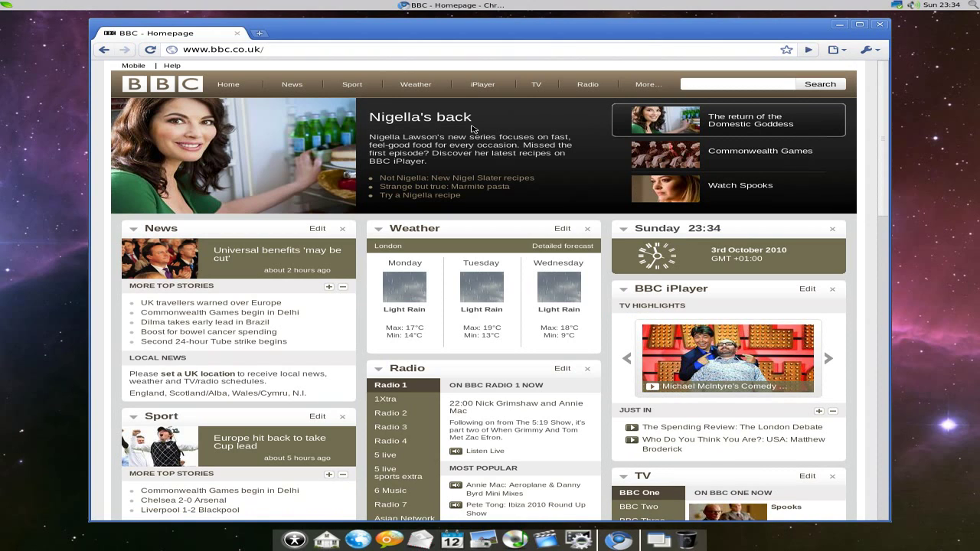
click(437, 118)
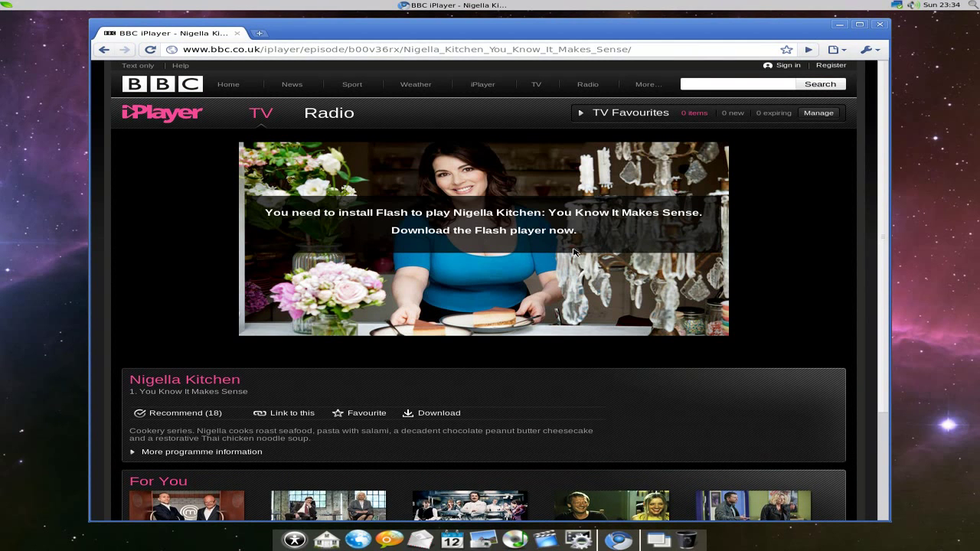
click(881, 27)
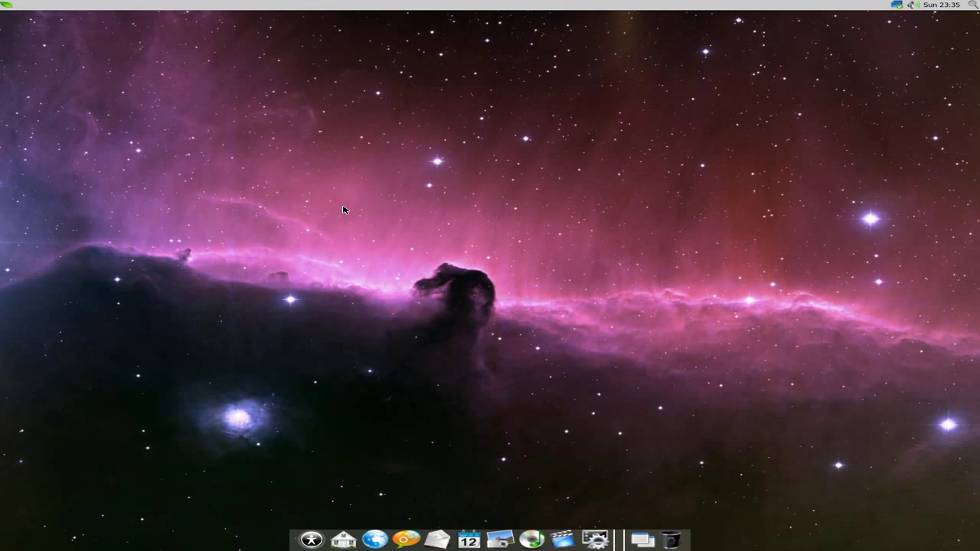
Apply the redmond-7 skin to the desktop.
right_click(397, 130)
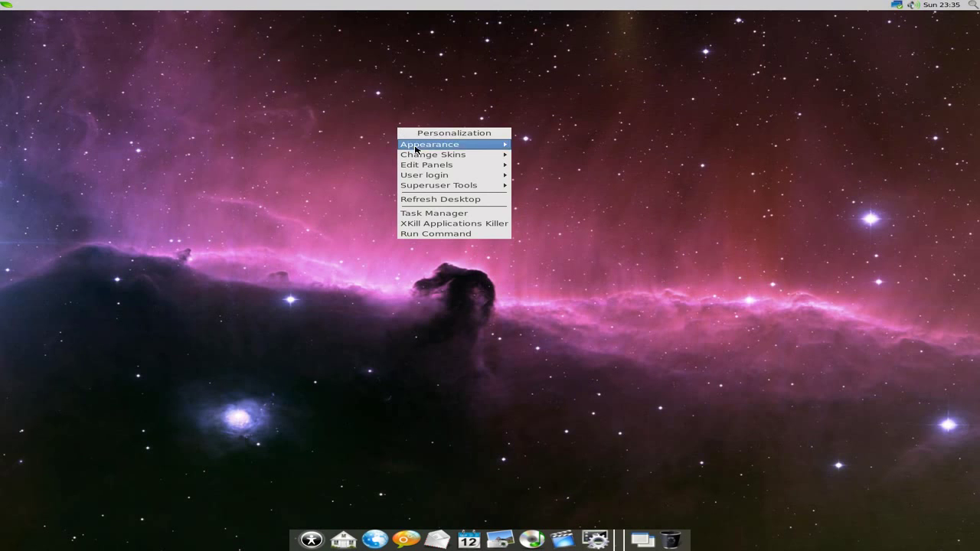
mouse_move(421, 157)
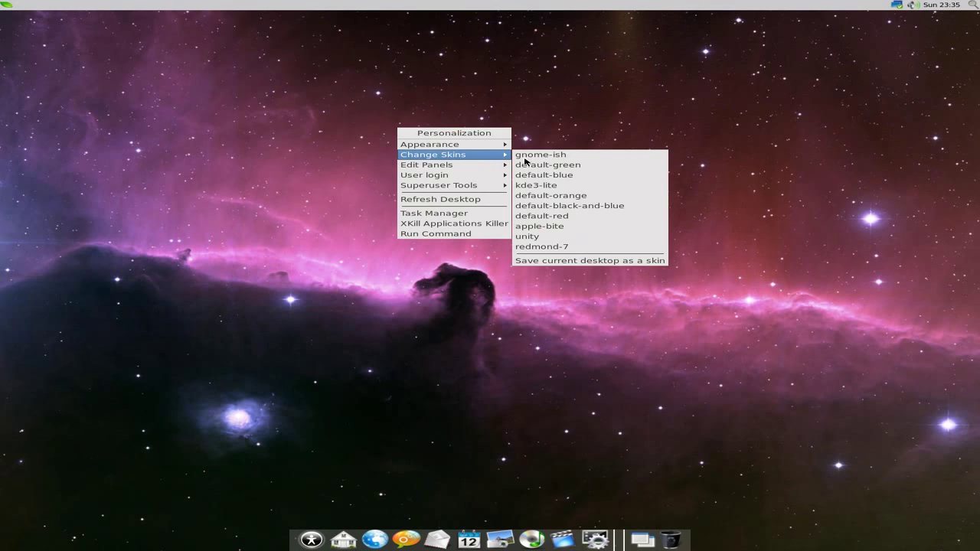
click(601, 247)
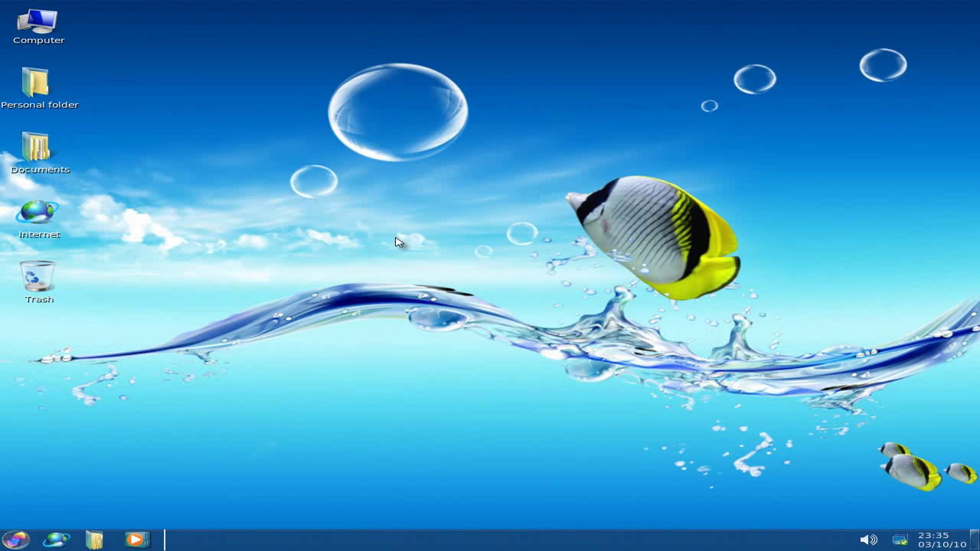
Open the start menu's Tools > System Tools submenu listing Smart Package Manager.
click(17, 540)
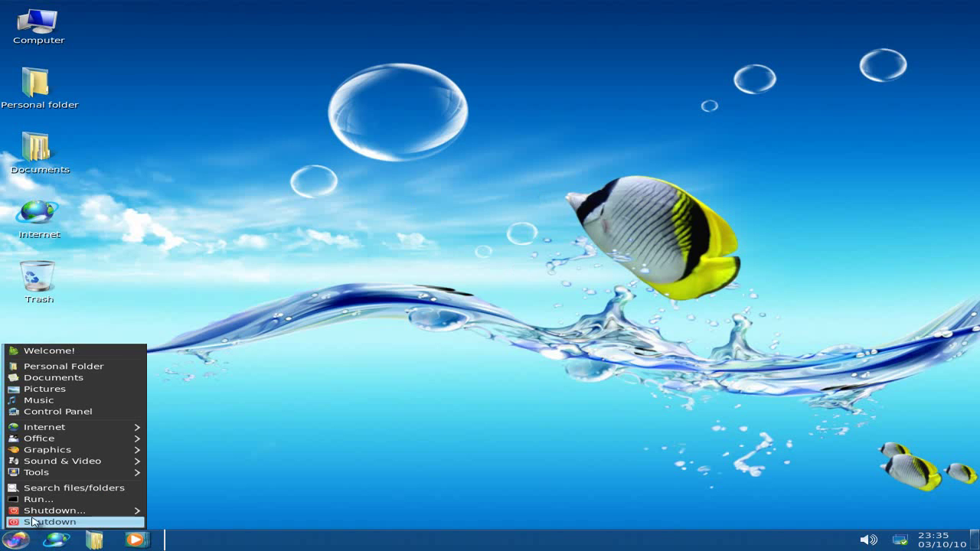
mouse_move(55, 476)
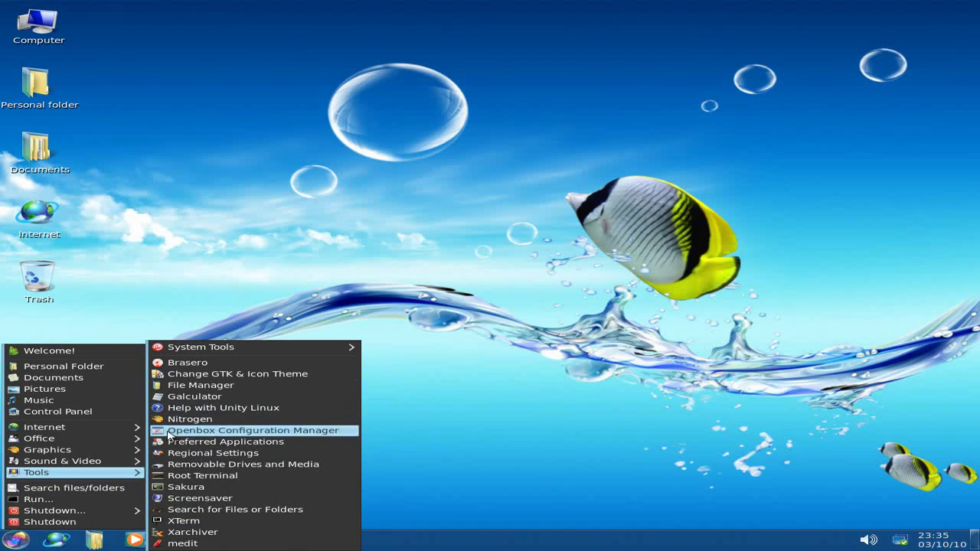
mouse_move(128, 461)
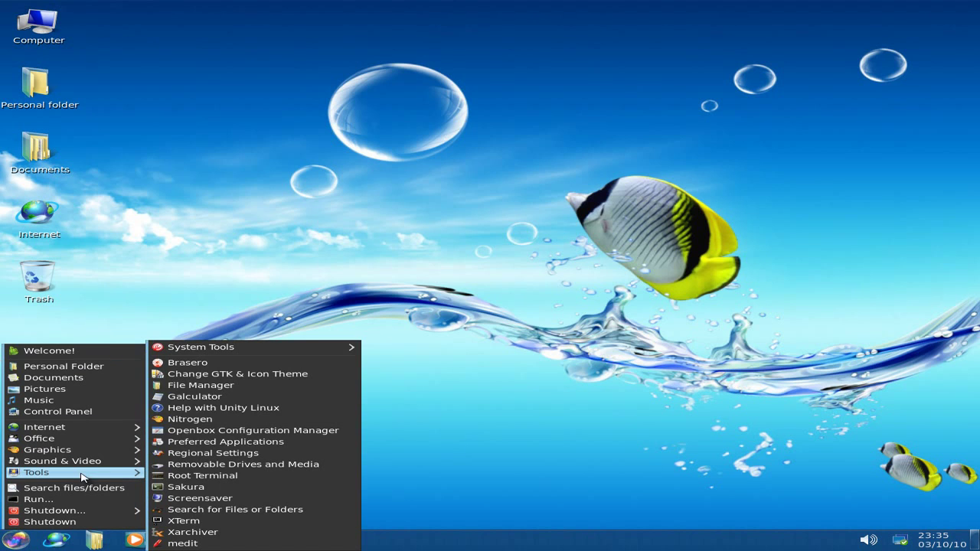
mouse_move(338, 349)
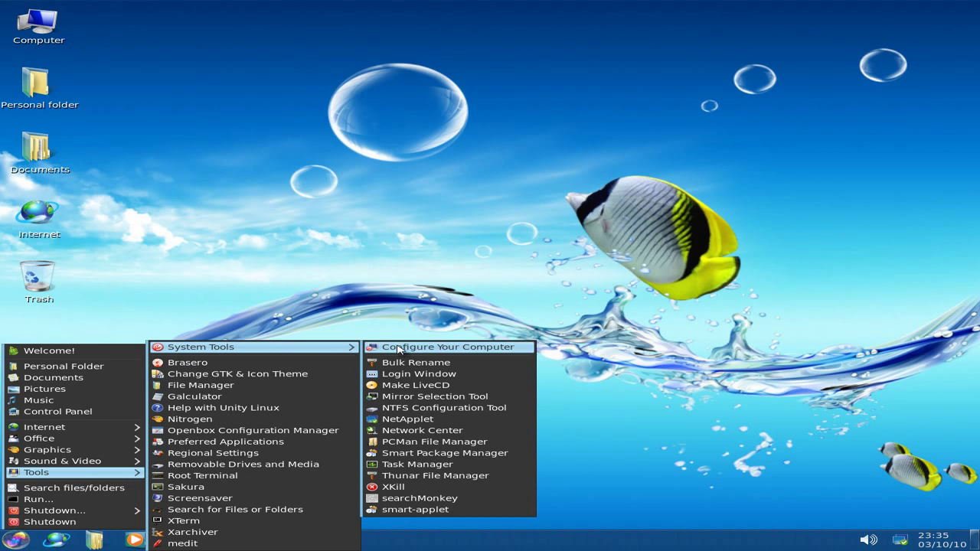
Launch Smart Package Manager and enter the root password at the prompt.
click(405, 454)
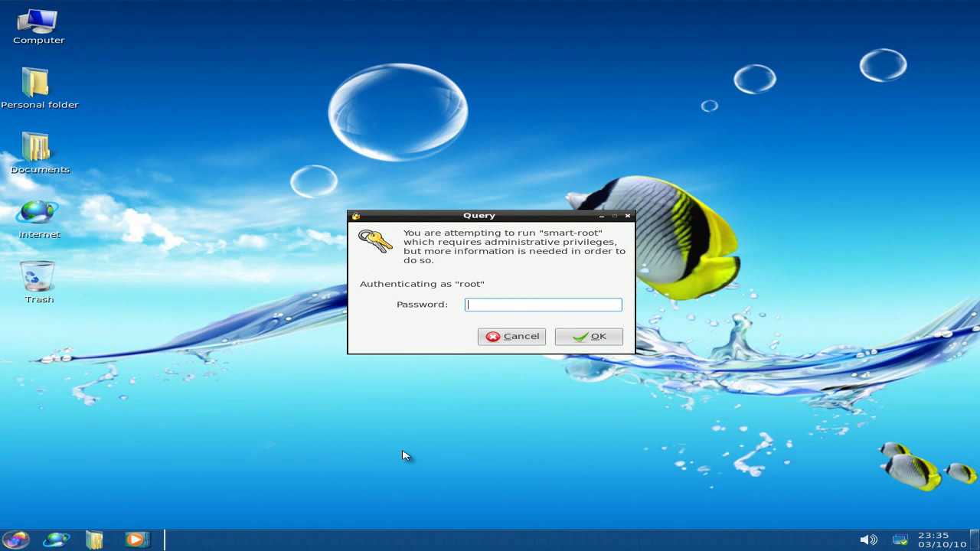
text(***********)
key(Return)
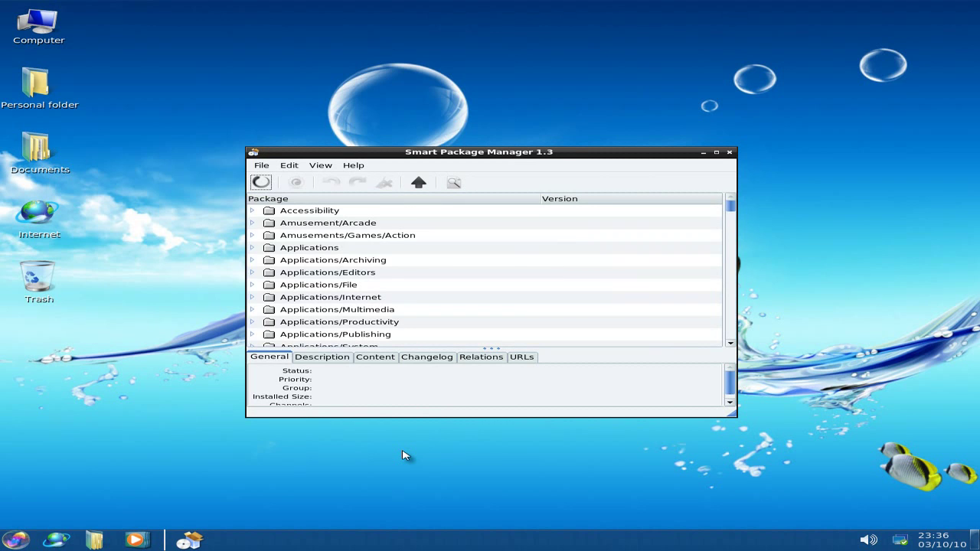
Maximize the window, update channels, search 'recordmydesktop' and expand the Video results.
click(716, 152)
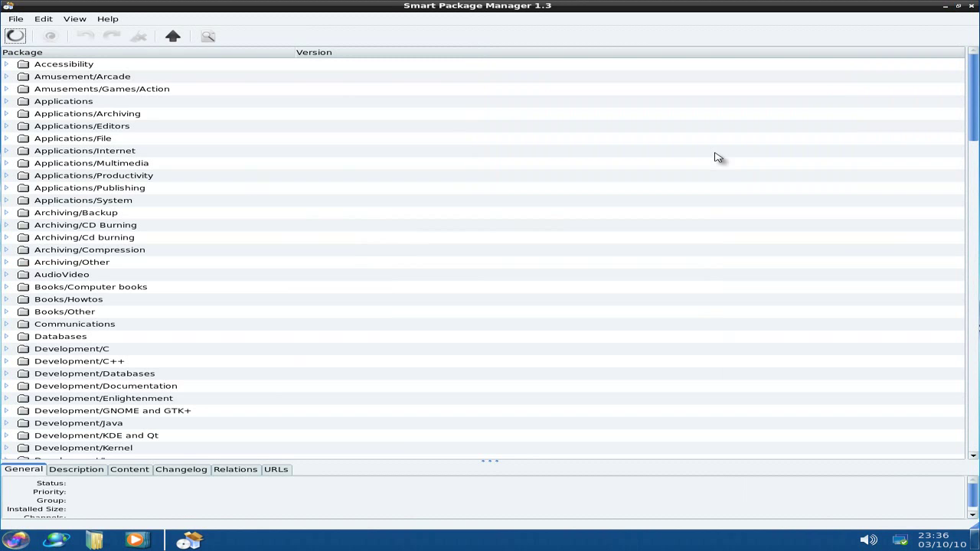
click(20, 40)
click(209, 37)
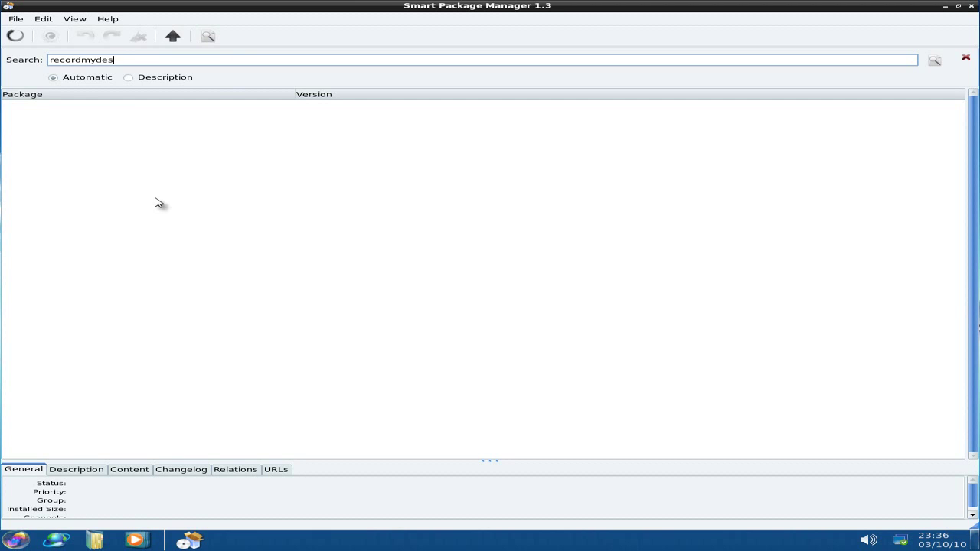
key(Return)
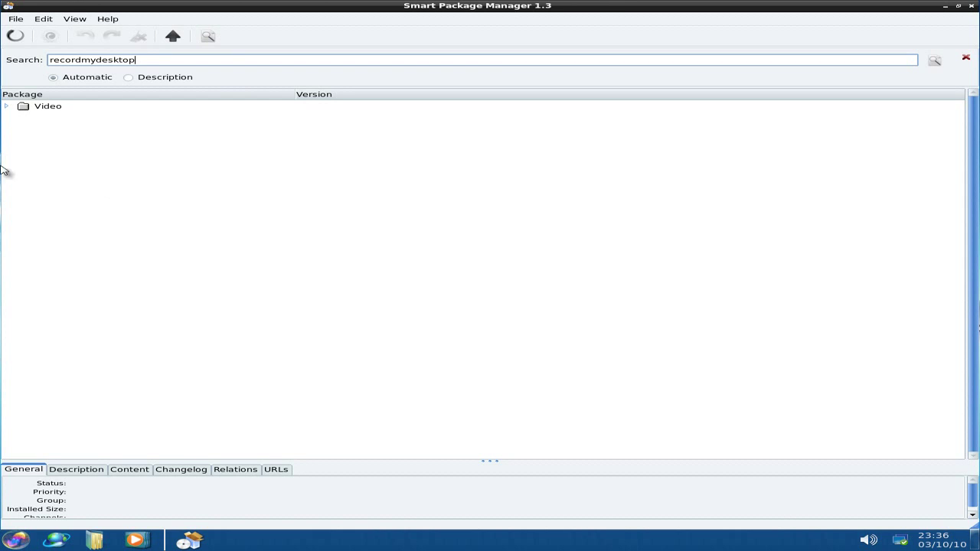
click(6, 106)
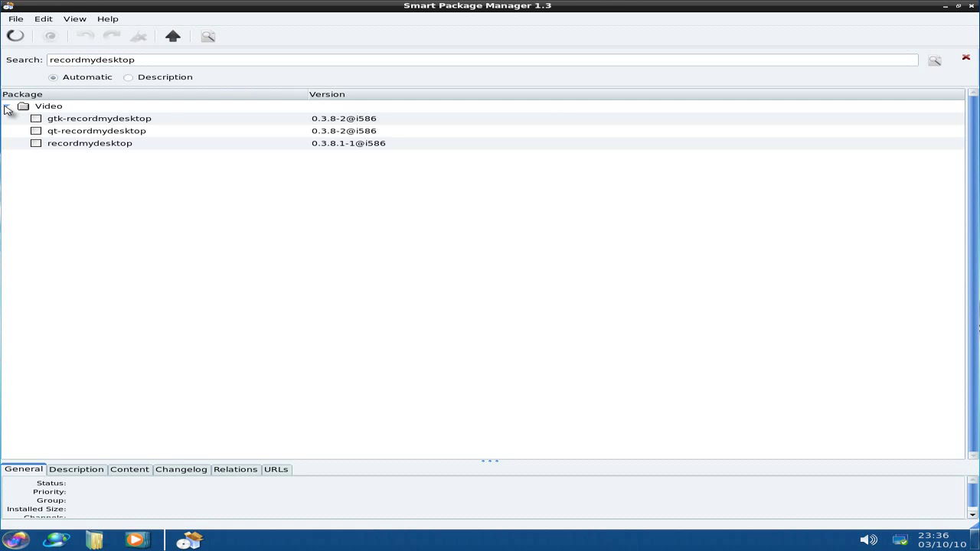
Mark gtk-recordmydesktop plus its recordmydesktop dependency for installation and apply the changes.
click(167, 122)
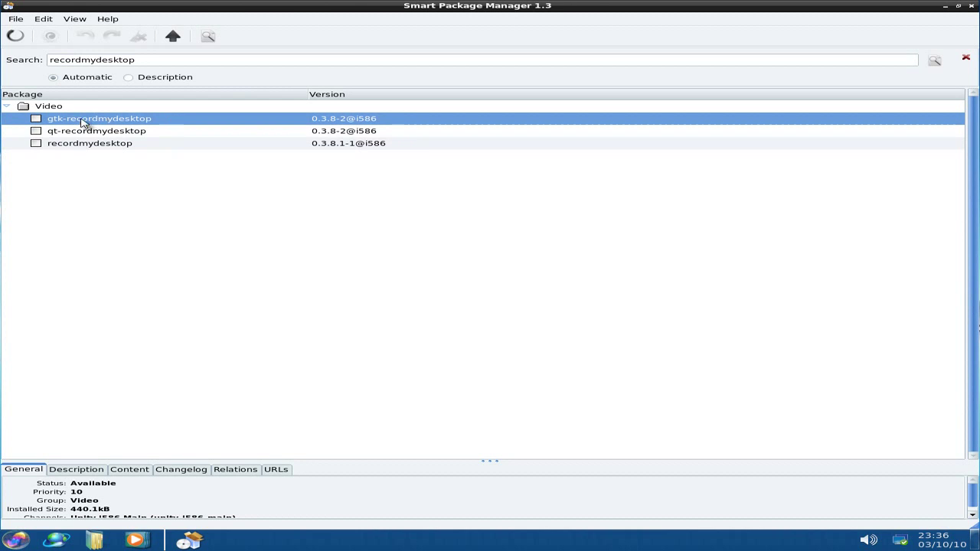
click(36, 120)
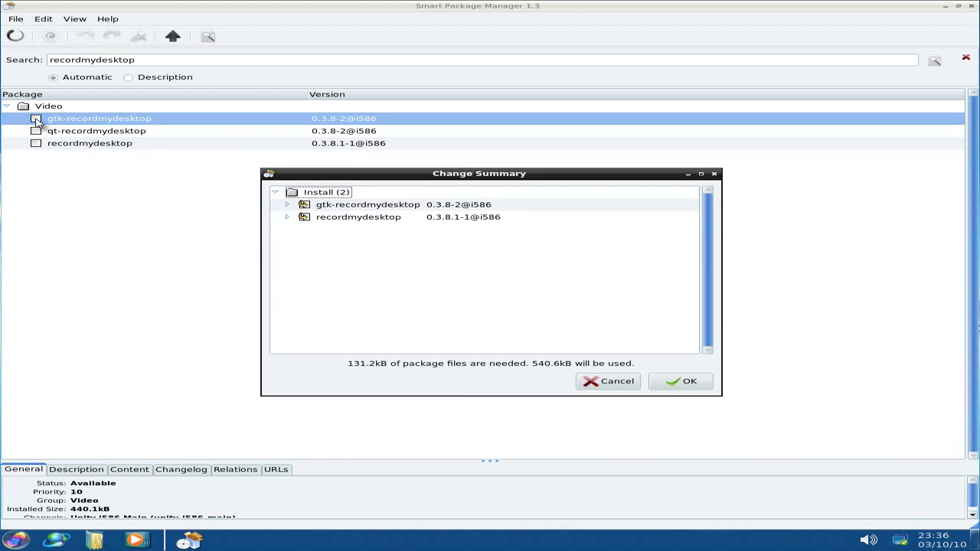
click(672, 385)
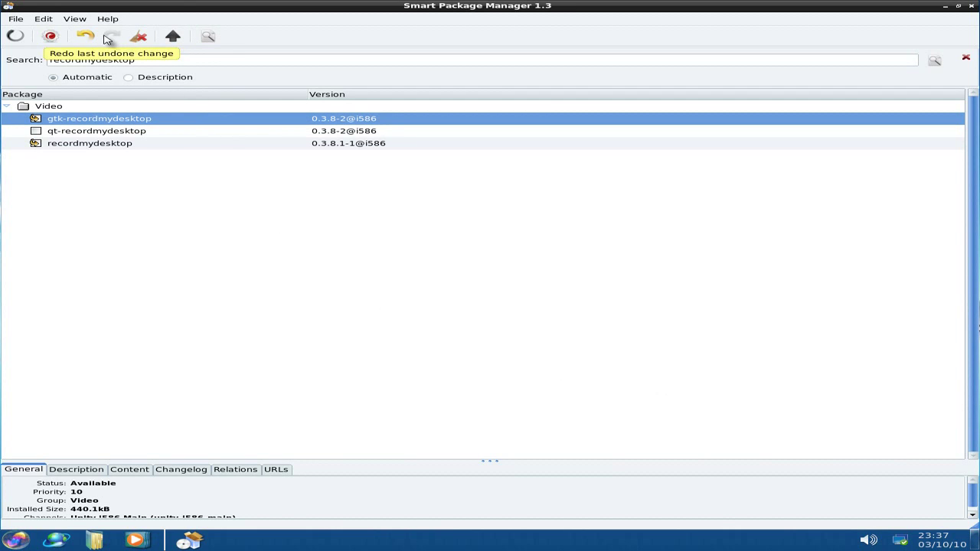
click(51, 37)
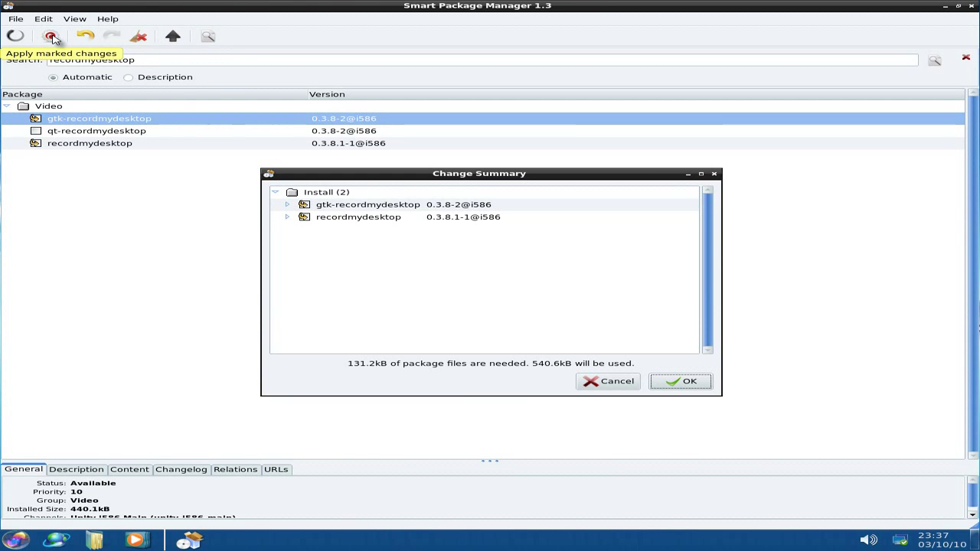
click(688, 389)
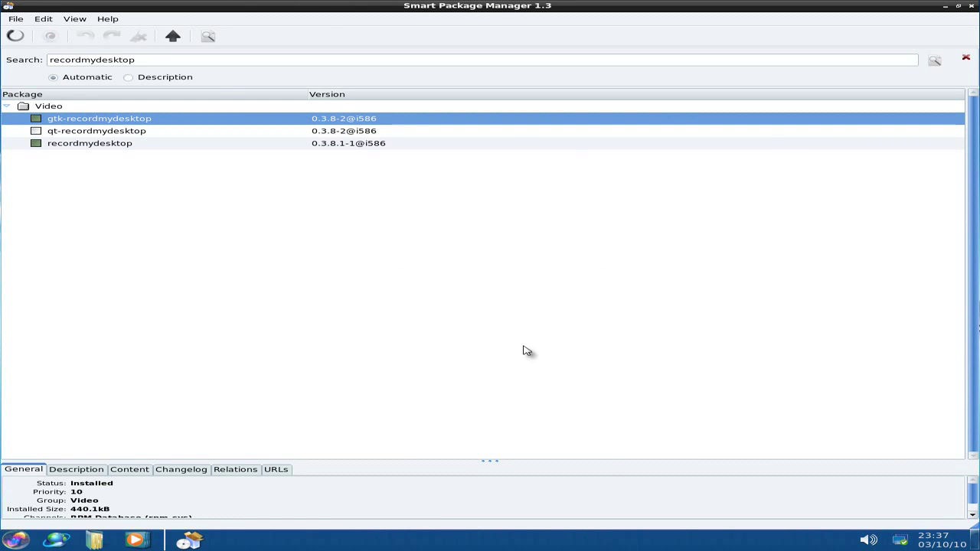
Review gtk-recordmydesktop's description, file list, changelog and relations, ending on its 84.1kB rpm download URL.
scroll(436, 506, down, 1)
scroll(433, 502, up, 1)
click(92, 472)
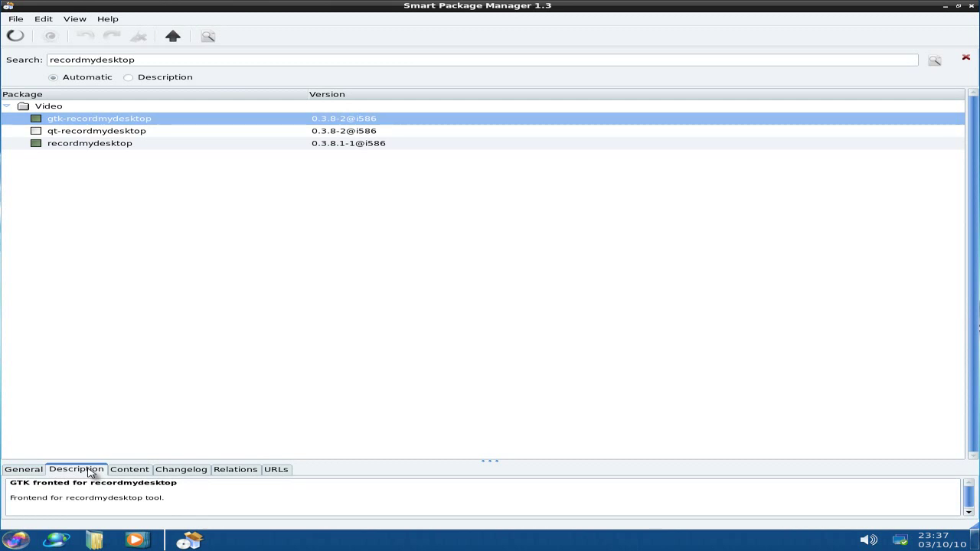
click(143, 472)
scroll(337, 490, down, 1)
scroll(336, 490, down, 2)
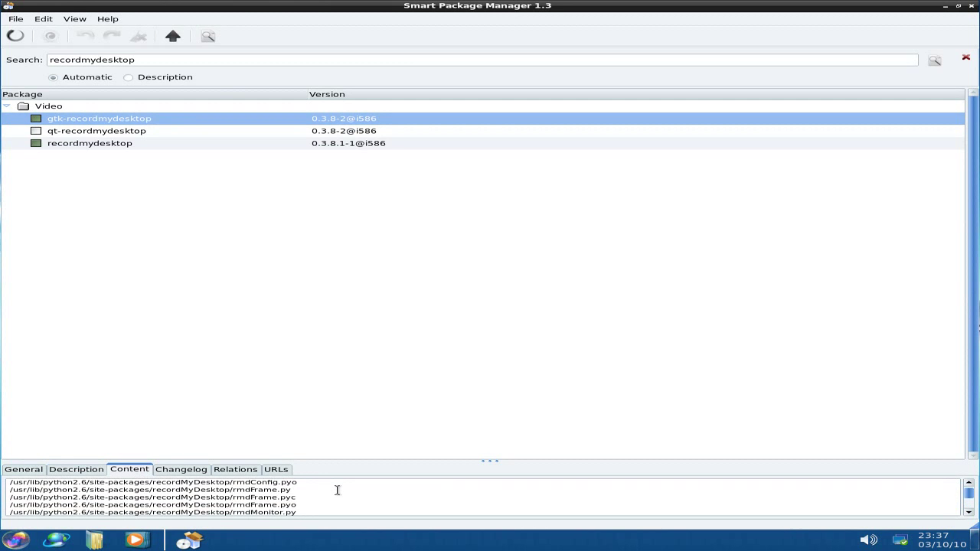
scroll(337, 490, up, 2)
click(186, 475)
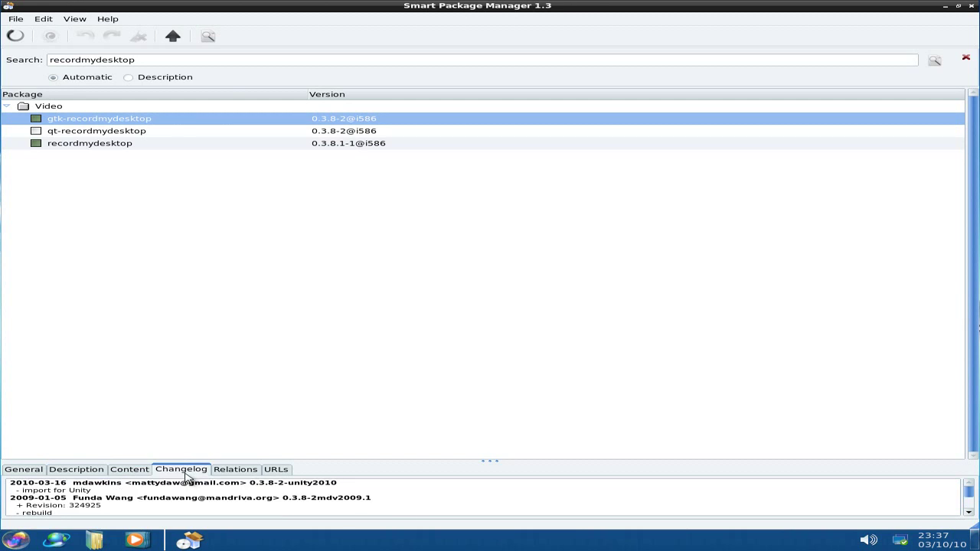
click(232, 474)
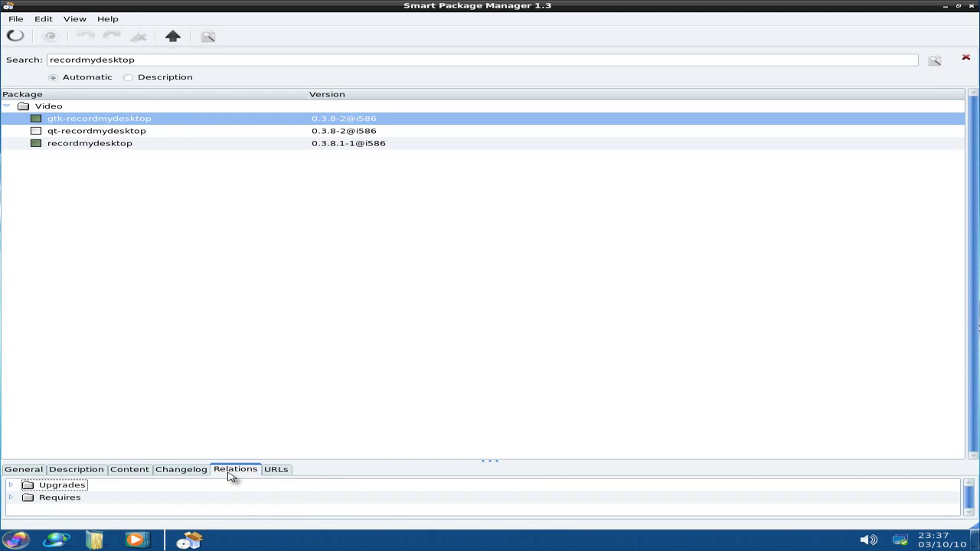
click(274, 473)
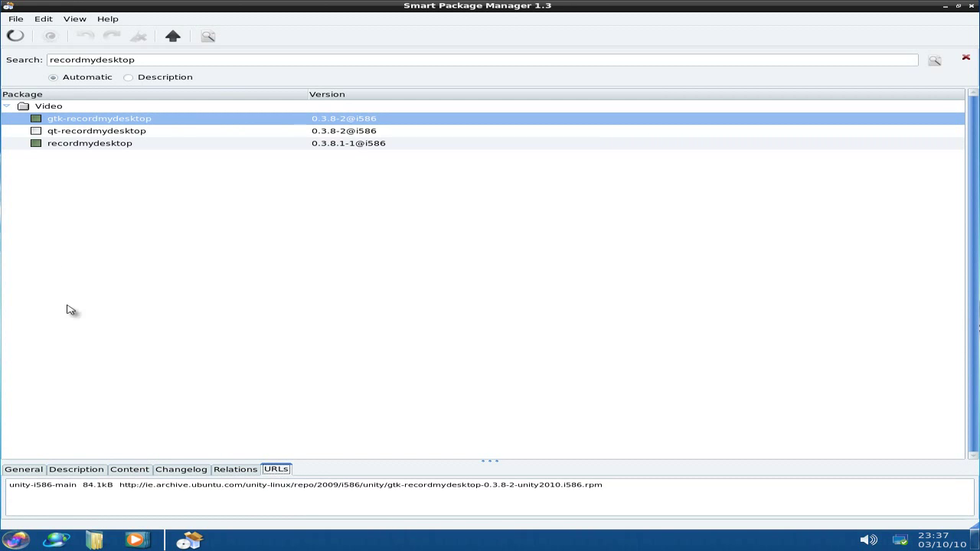
Close Smart Package Manager, launch gtk-recordMyDesktop from Sound & Video, then quit it.
click(972, 6)
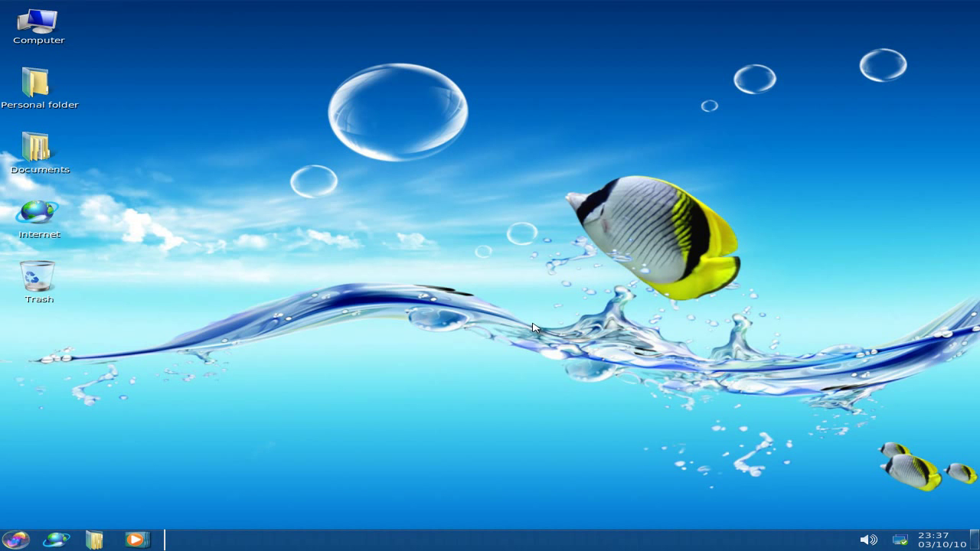
click(14, 540)
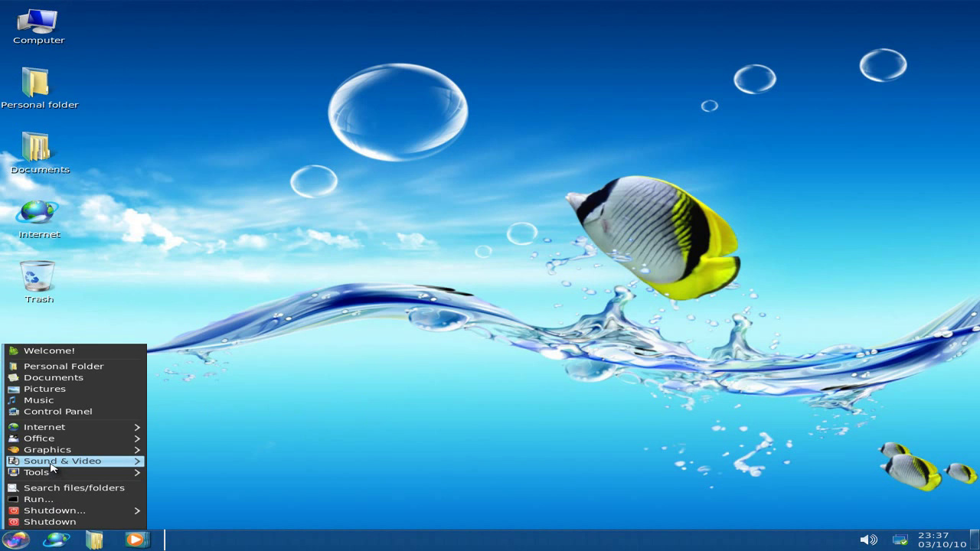
mouse_move(52, 469)
click(238, 512)
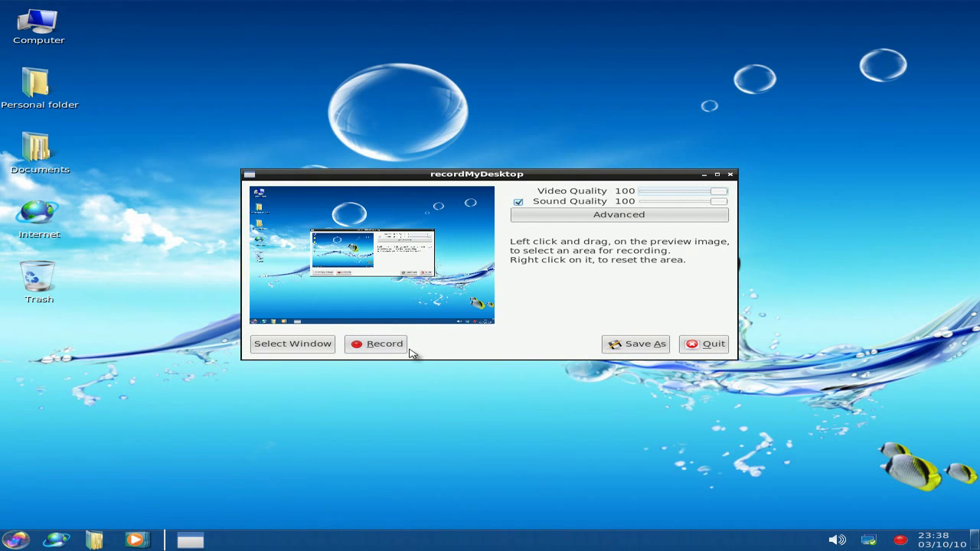
click(708, 343)
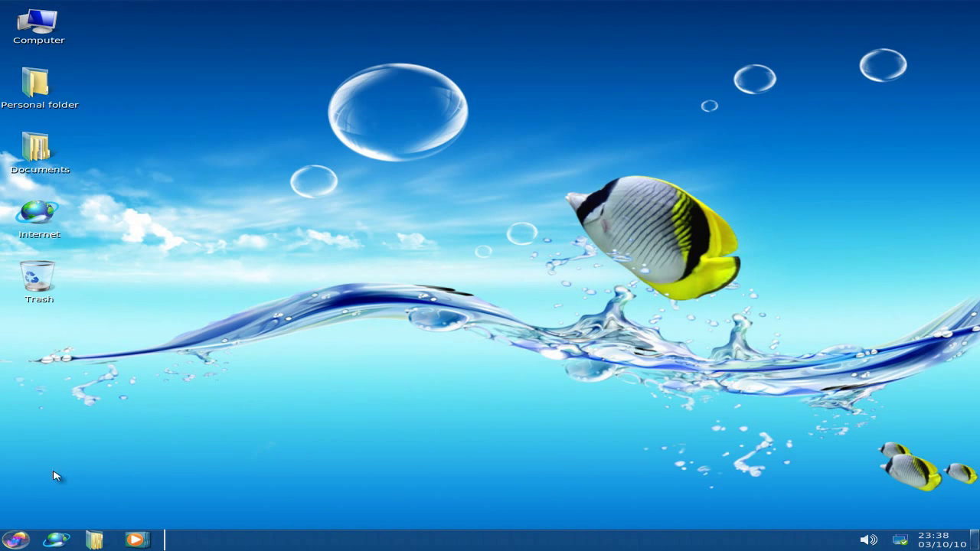
Apply the gnome-ish skin from the desktop's Change Skins menu.
right_click(463, 188)
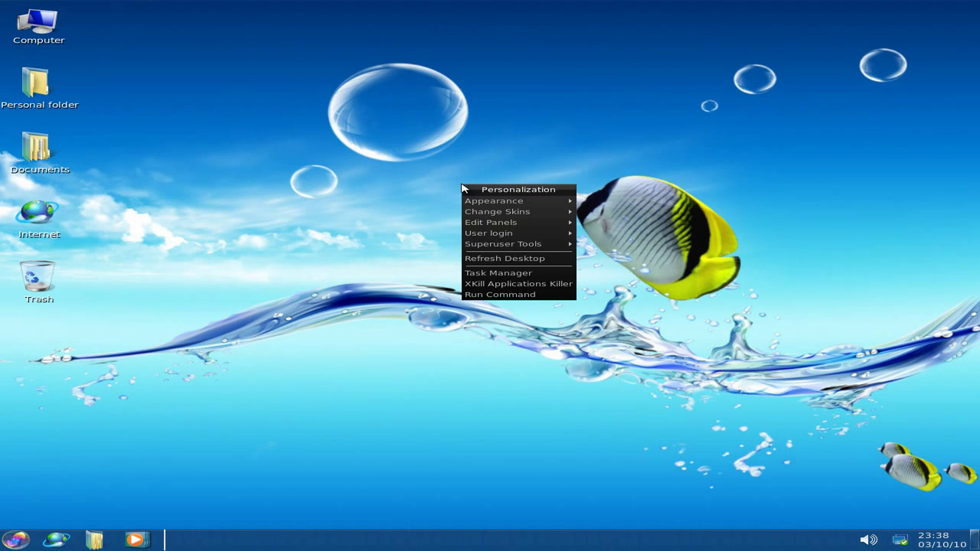
mouse_move(480, 215)
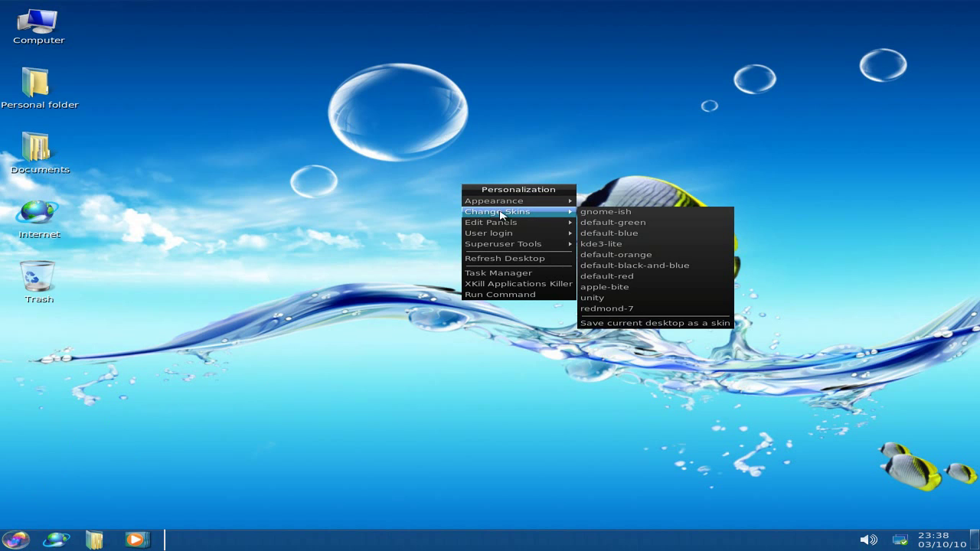
click(601, 215)
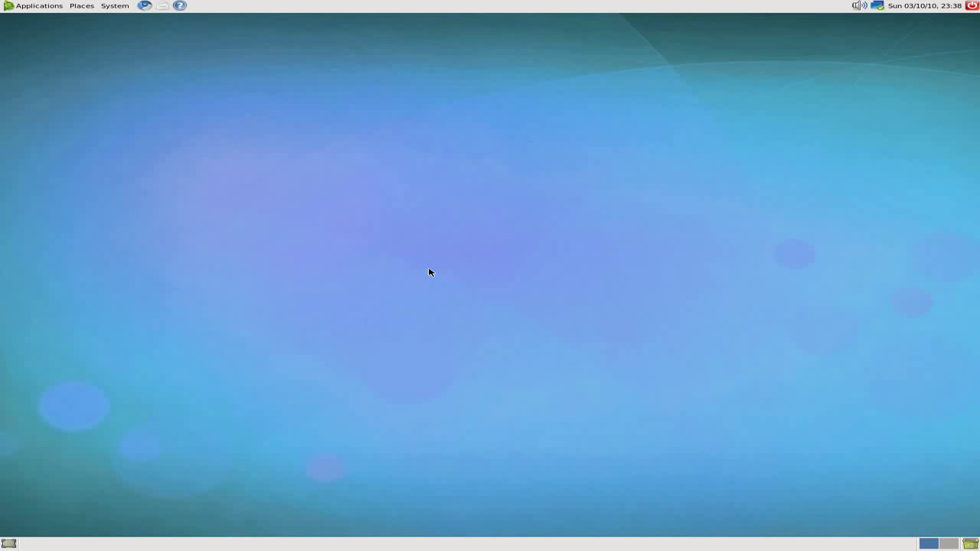
Apply the default-red skin from the desktop's Change Skins menu.
right_click(414, 166)
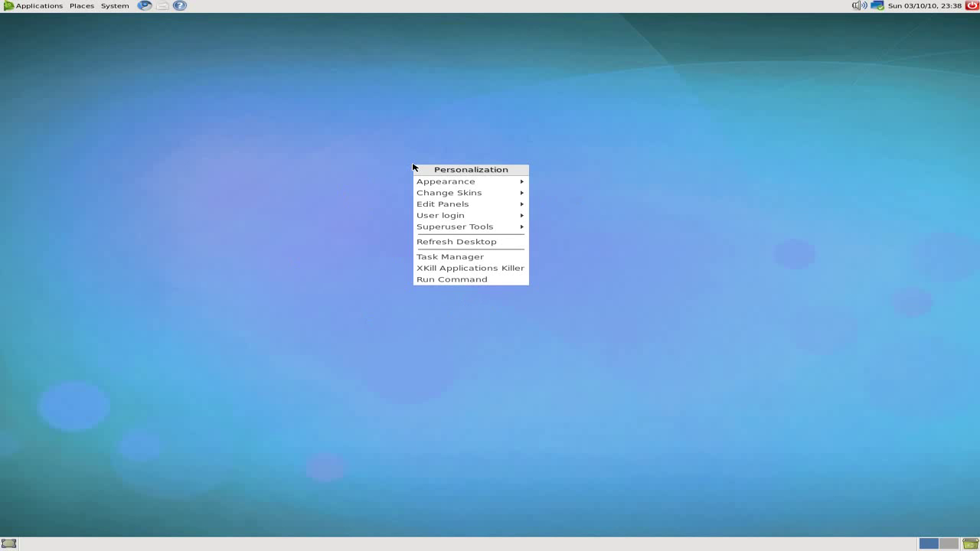
mouse_move(431, 196)
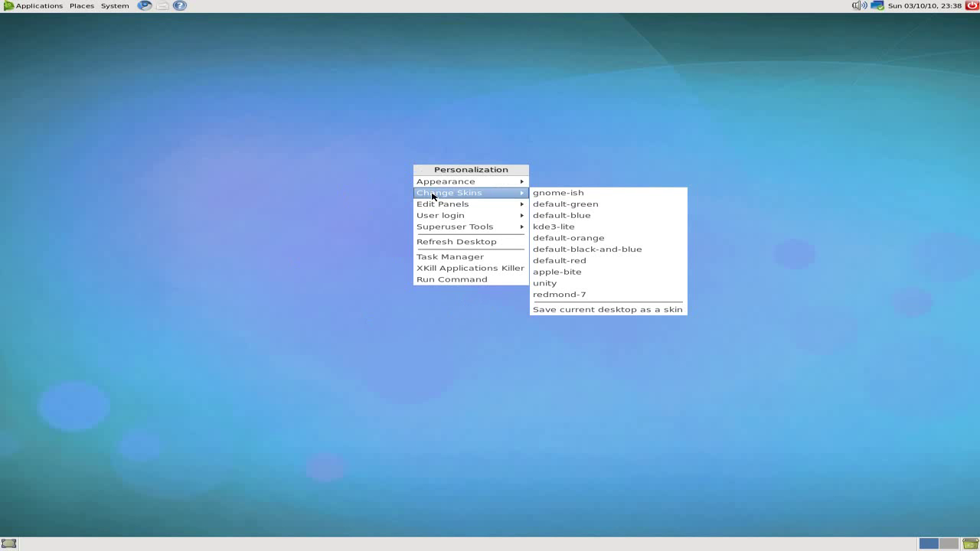
click(585, 262)
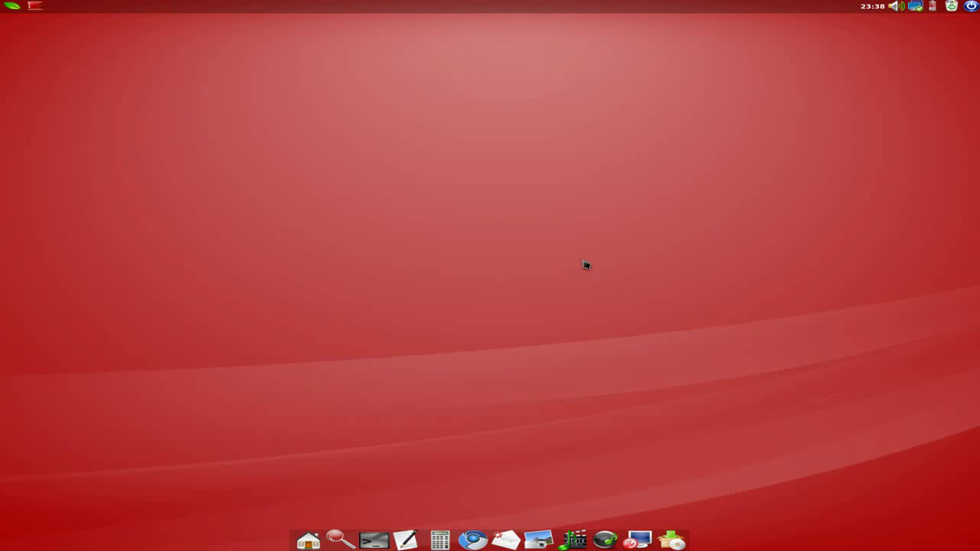